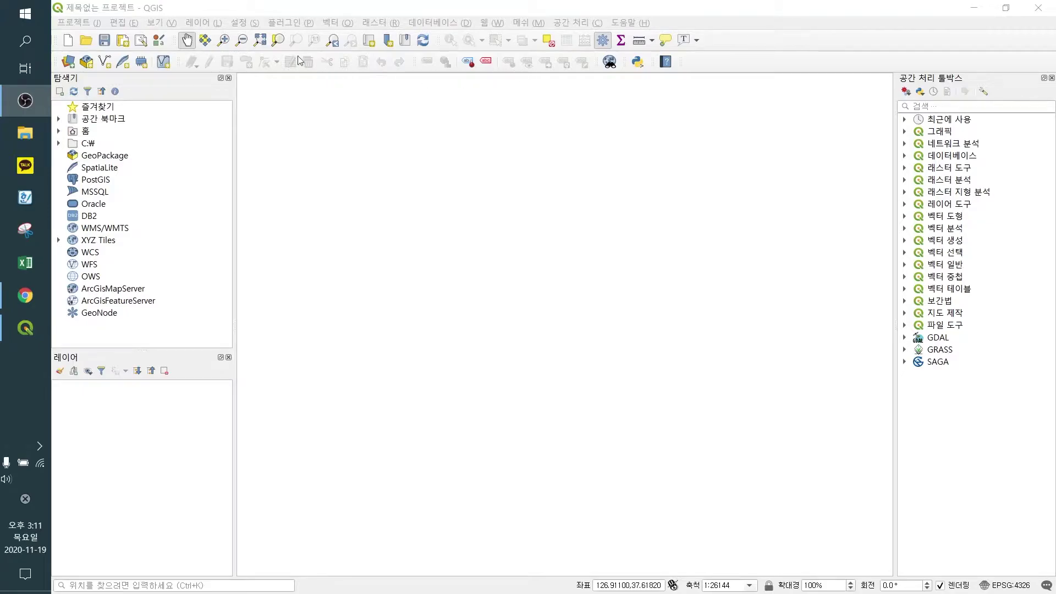
# Step: Add the Kakao Street basemap from TMS for Korea to the empty project
pyautogui.click(354, 15)
pyautogui.click(495, 23)
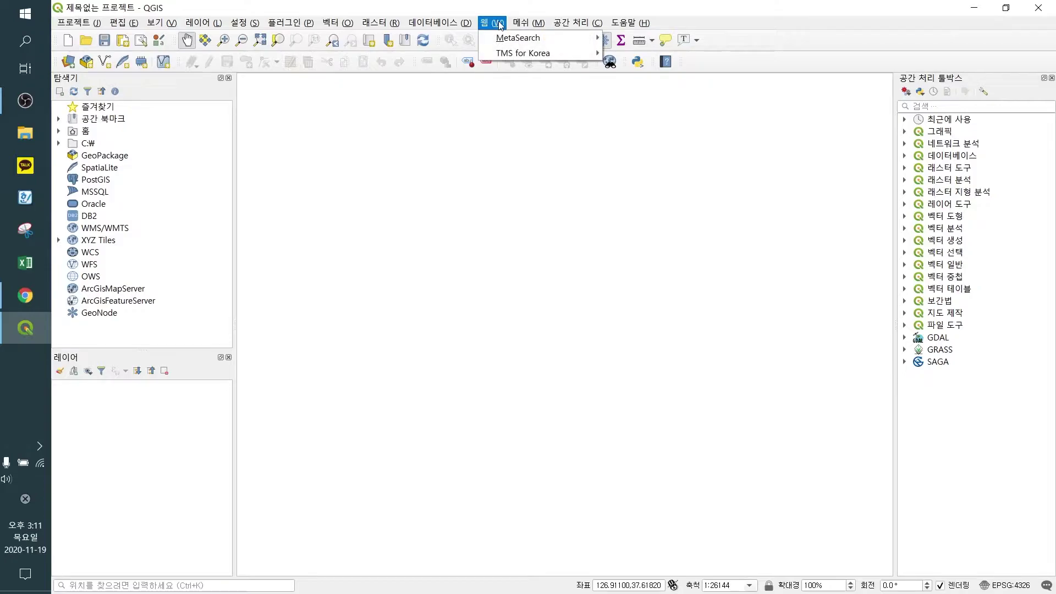
pyautogui.moveTo(569, 55)
pyautogui.moveTo(639, 84)
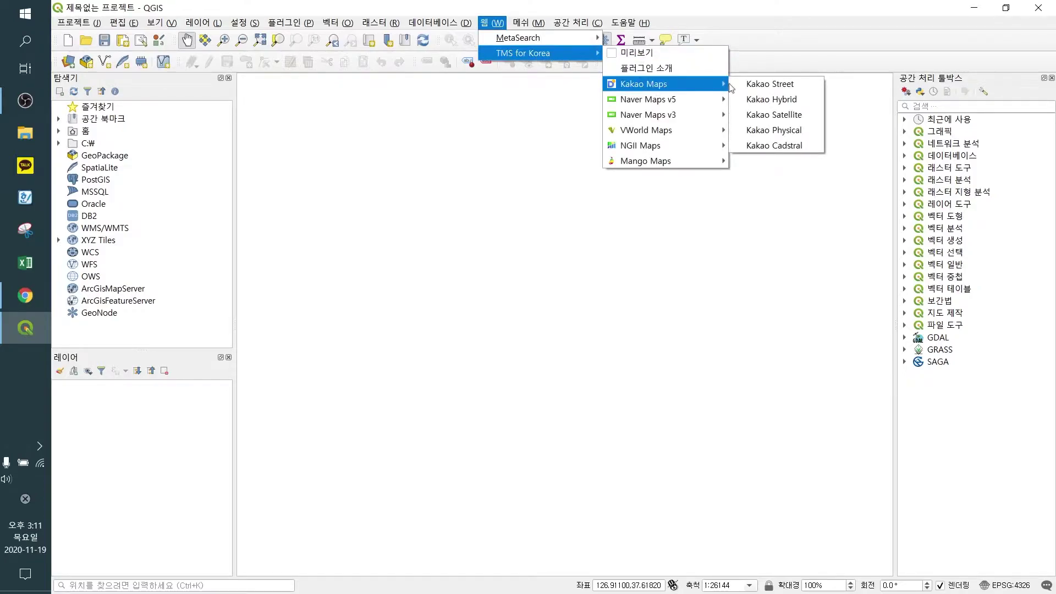
pyautogui.click(752, 84)
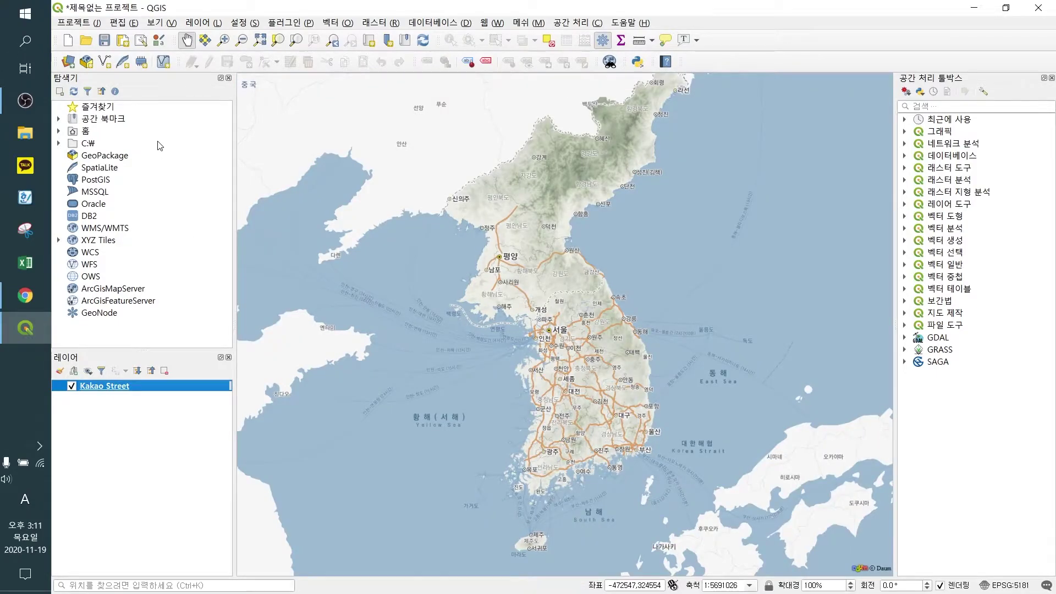
# Step: Add the vector layer 서울_SIG_중학교_인구_5179.shp from the 결과물 folder to the project
pyautogui.click(203, 23)
pyautogui.moveTo(249, 68)
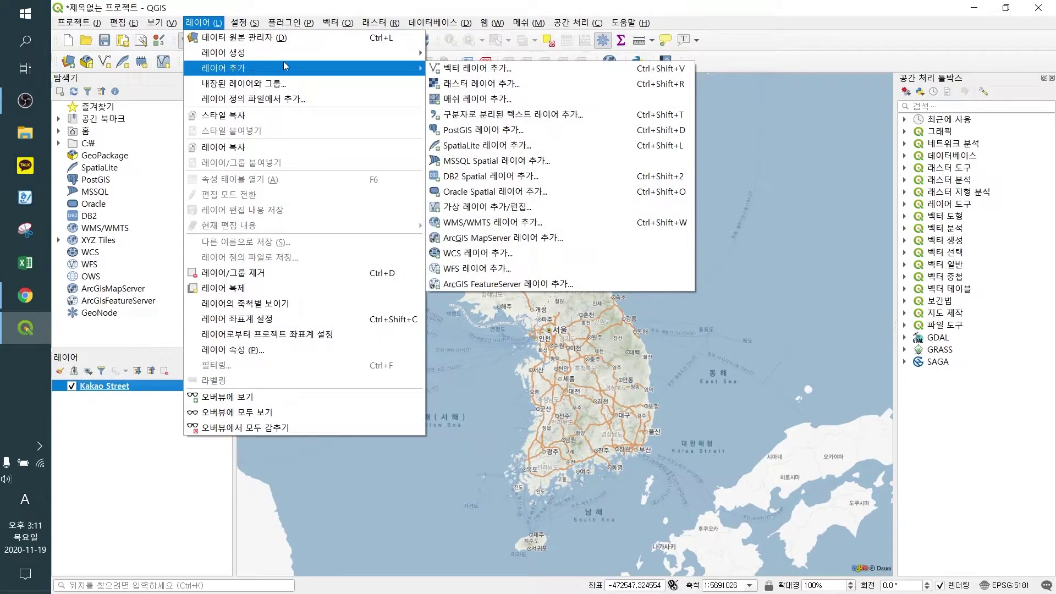
pyautogui.click(466, 69)
pyautogui.click(767, 285)
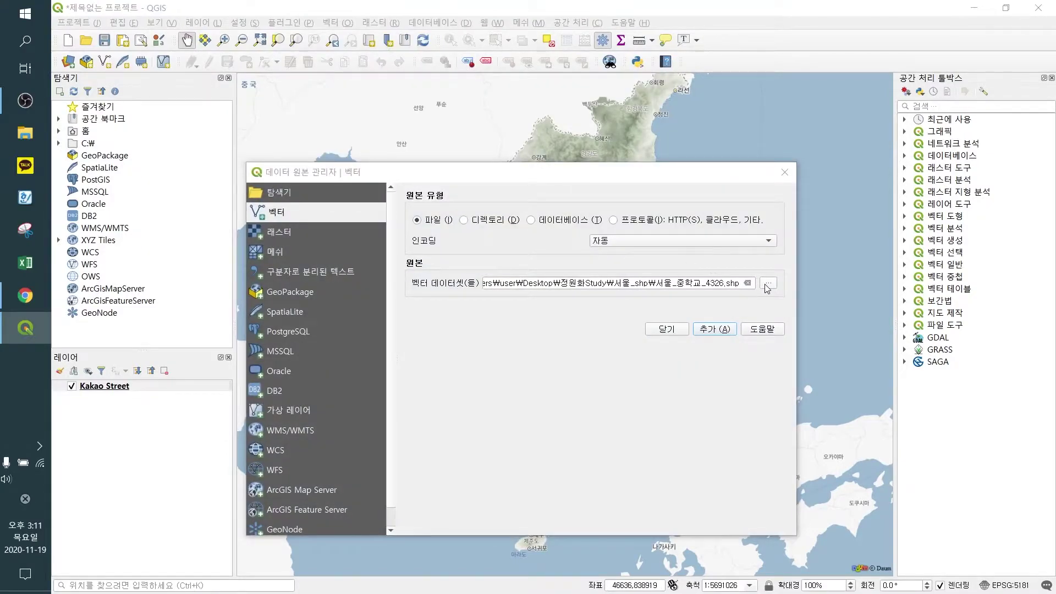
pyautogui.doubleClick(434, 282)
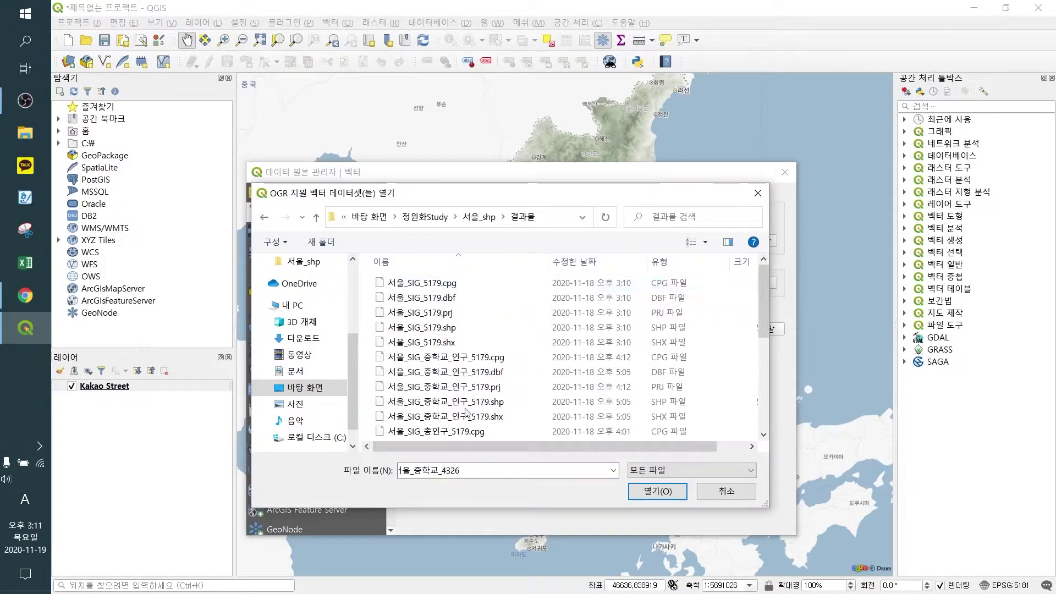
pyautogui.doubleClick(498, 401)
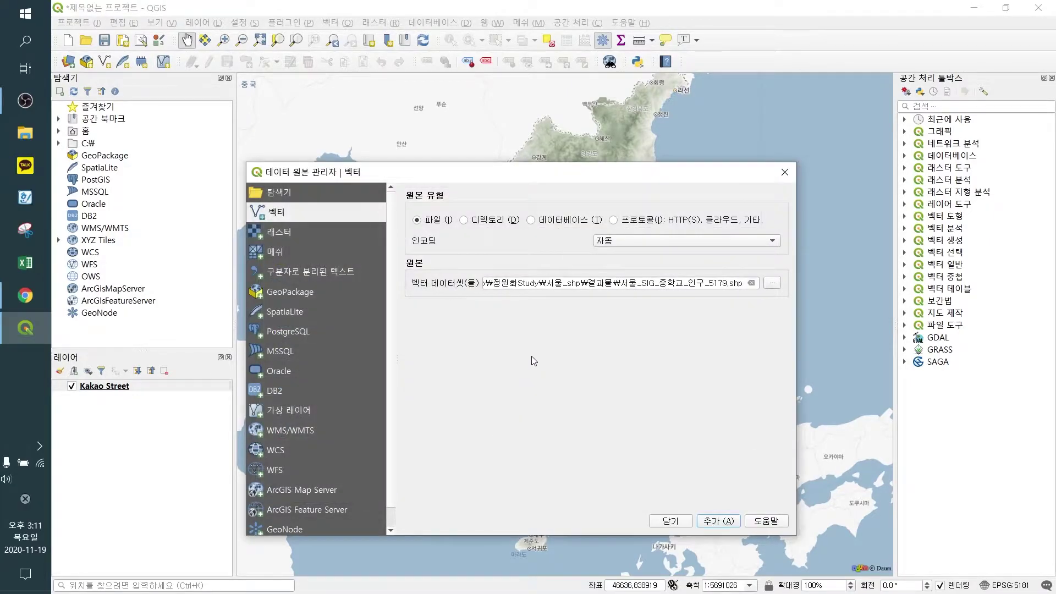
pyautogui.click(718, 520)
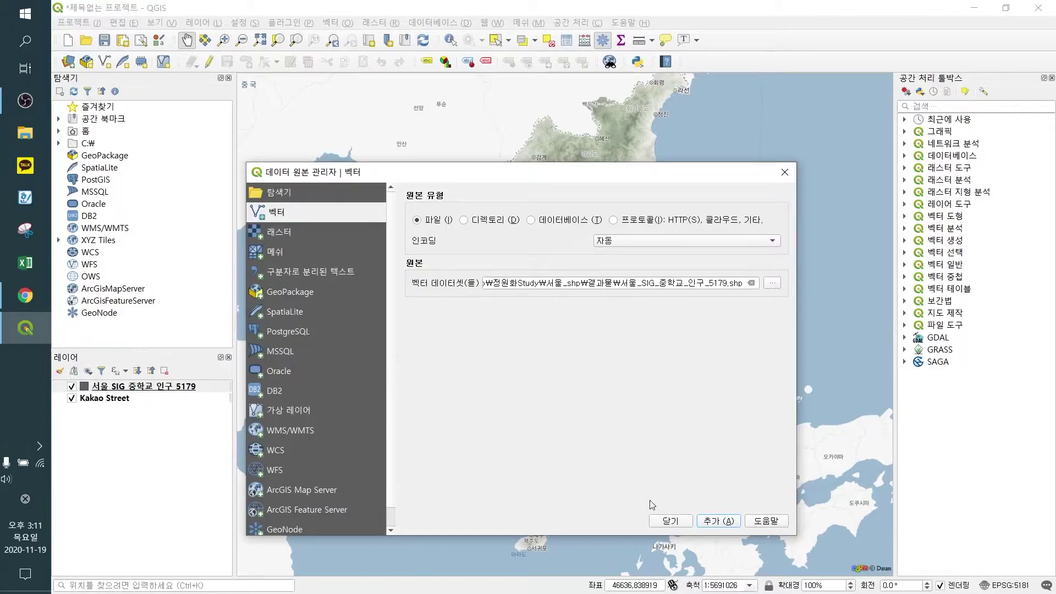
pyautogui.click(785, 172)
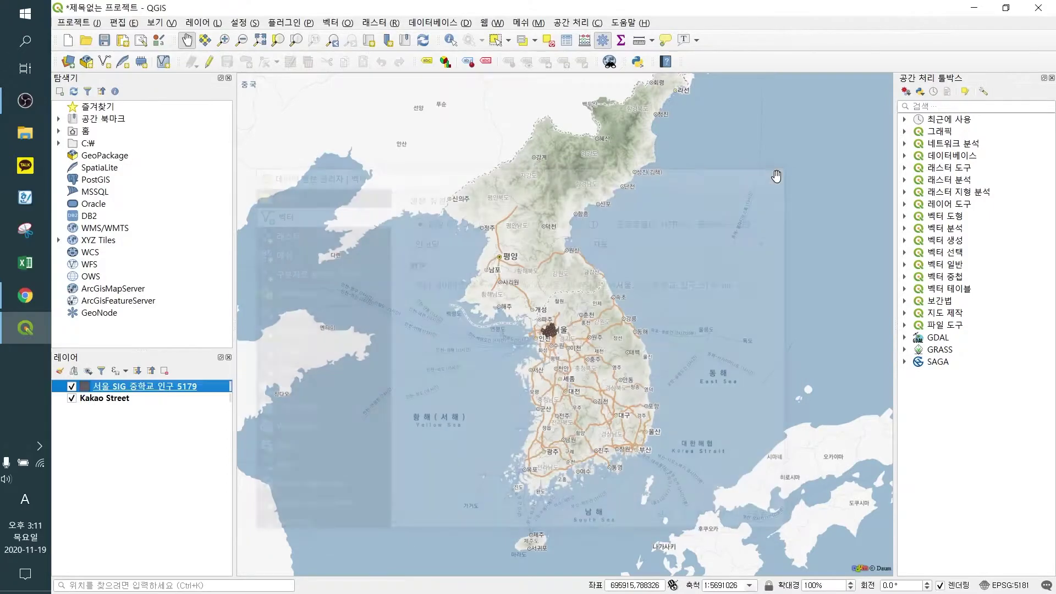
# Step: Set the symbol opacity of the 서울_SIG_중학교_인구_5179 layer to 30%
pyautogui.rightClick(142, 392)
pyautogui.click(196, 123)
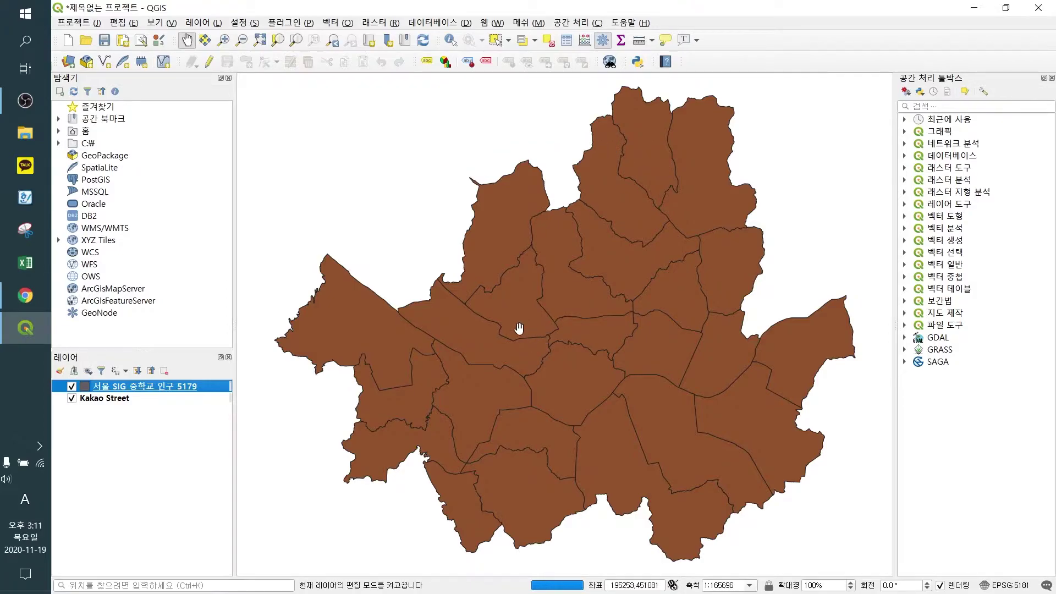
pyautogui.rightClick(184, 389)
pyautogui.click(222, 378)
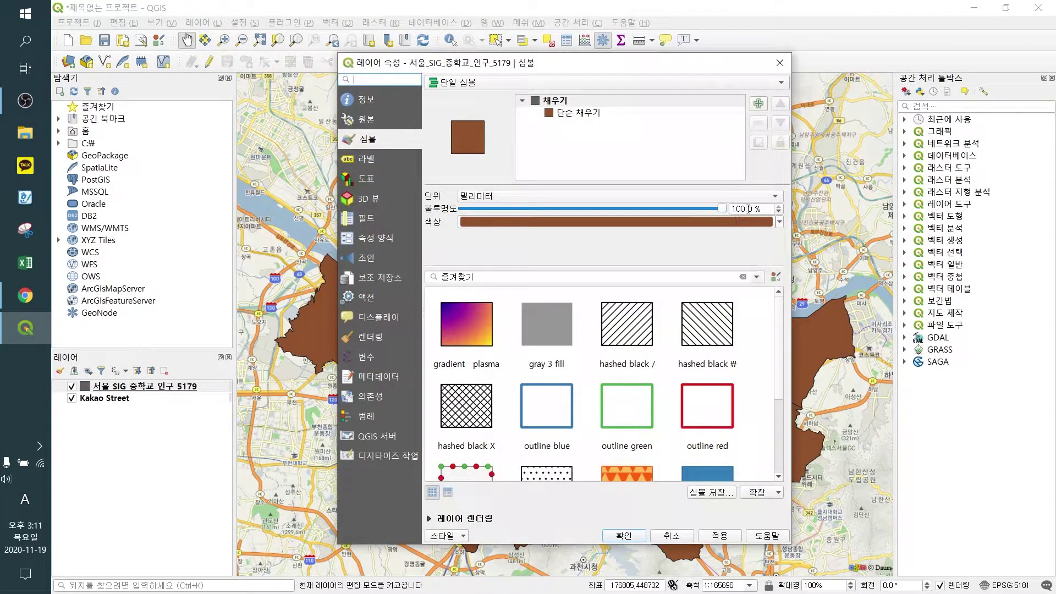
pyautogui.doubleClick(747, 209)
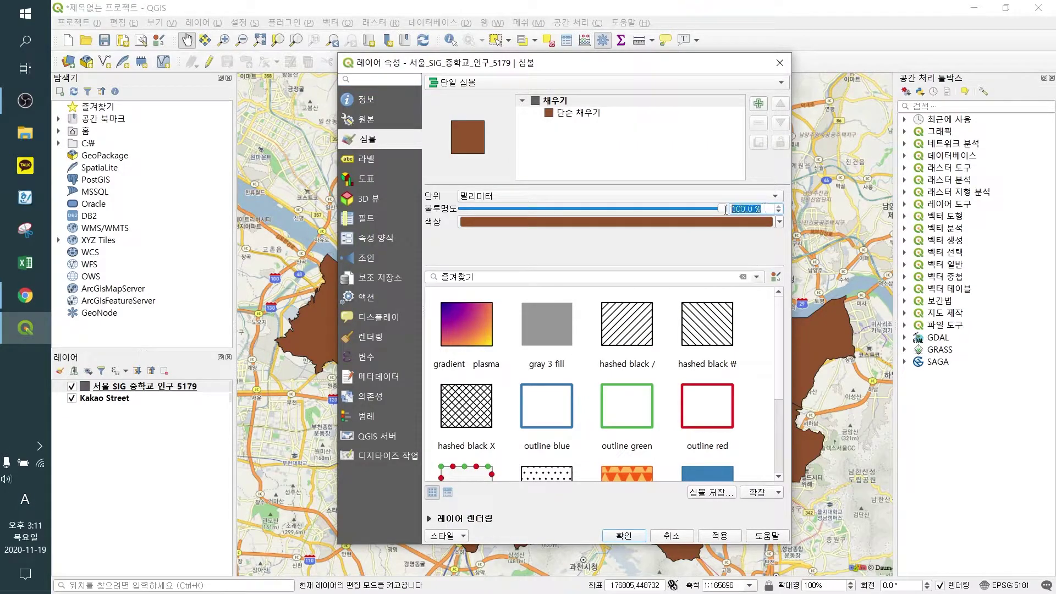
pyautogui.write('30')
pyautogui.click(720, 534)
pyautogui.click(624, 536)
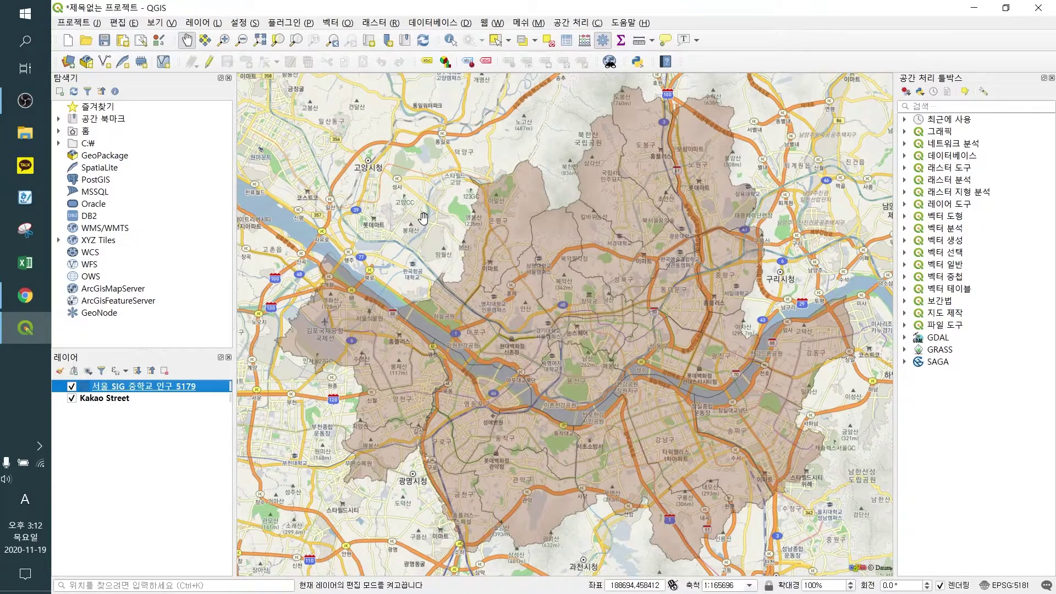
# Step: Start the Create Grid tool with the 사각형 (폴리곤) type and the extent of the 서울_SIG_중학교_인구_5179 layer
pyautogui.click(341, 22)
pyautogui.moveTo(368, 61)
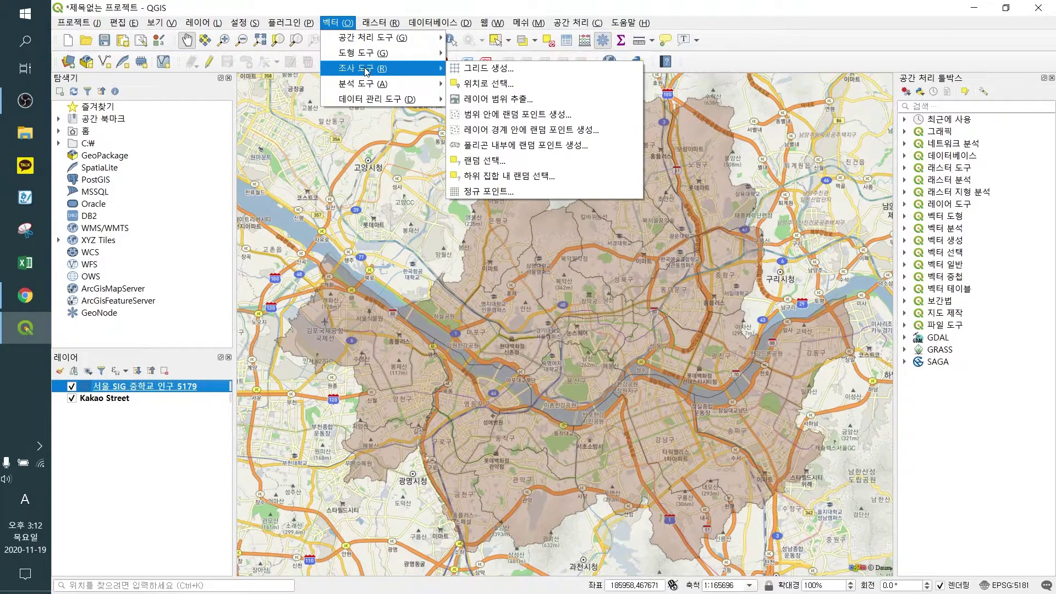
pyautogui.click(494, 70)
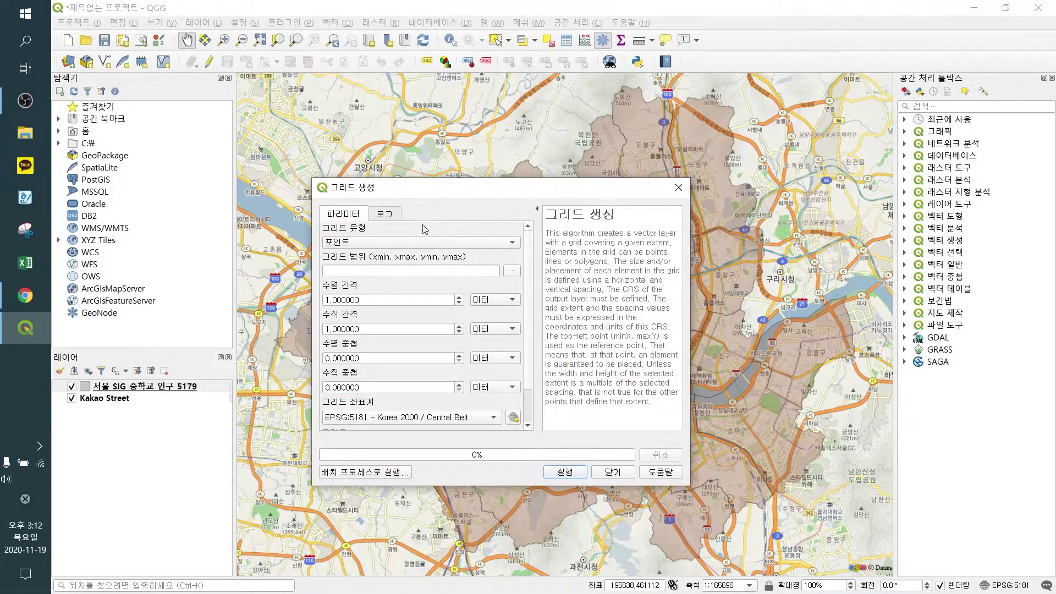
pyautogui.click(413, 244)
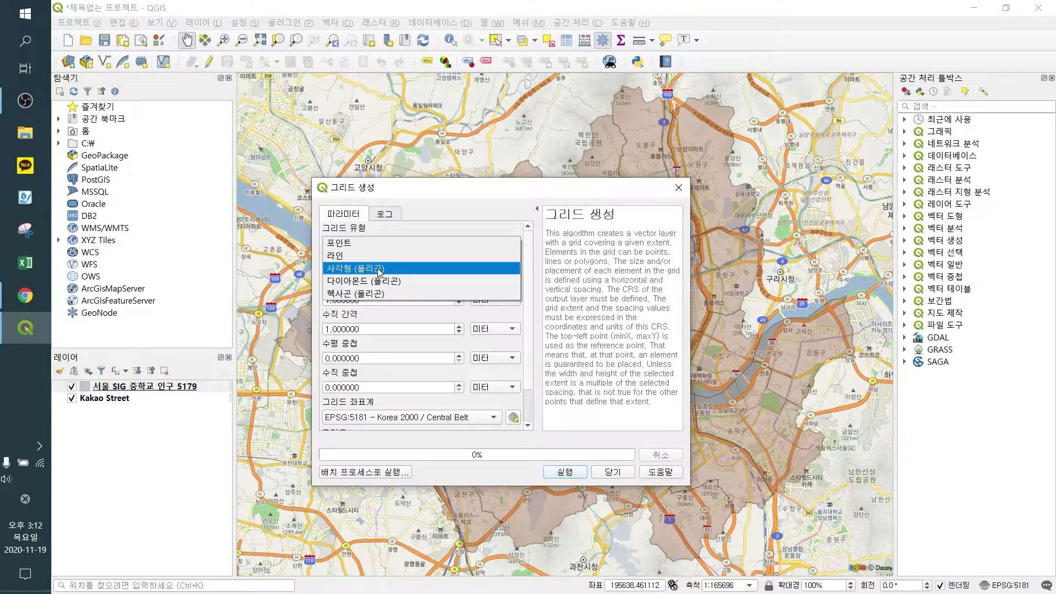
pyautogui.click(379, 272)
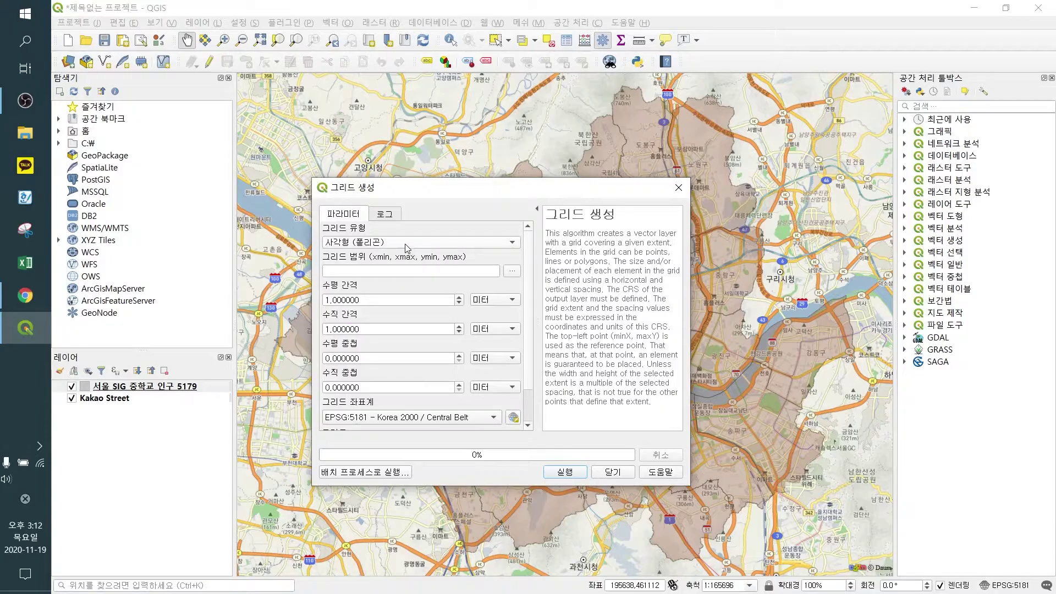
pyautogui.click(511, 271)
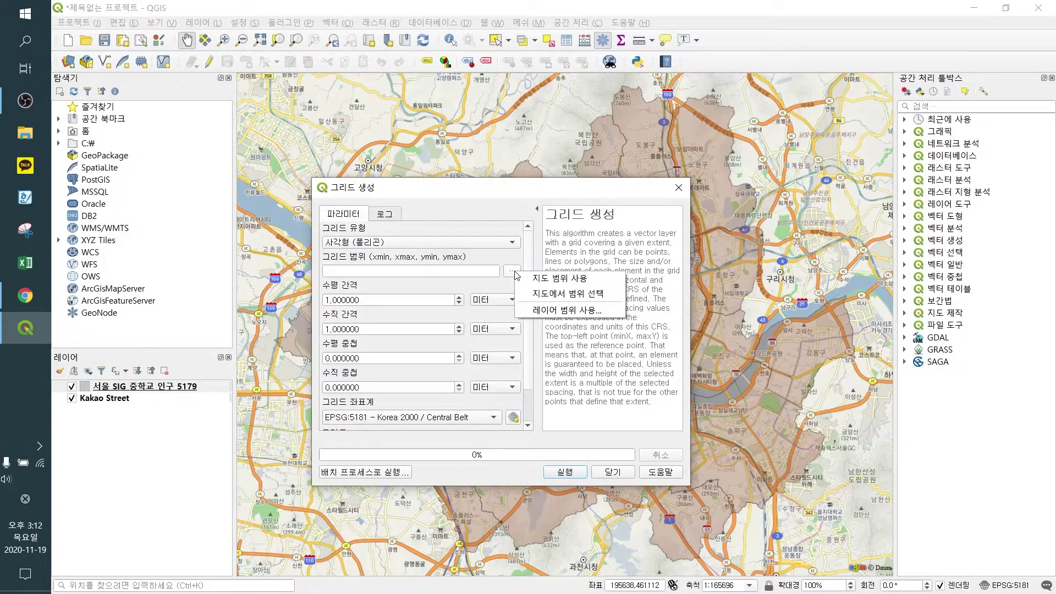
pyautogui.click(544, 311)
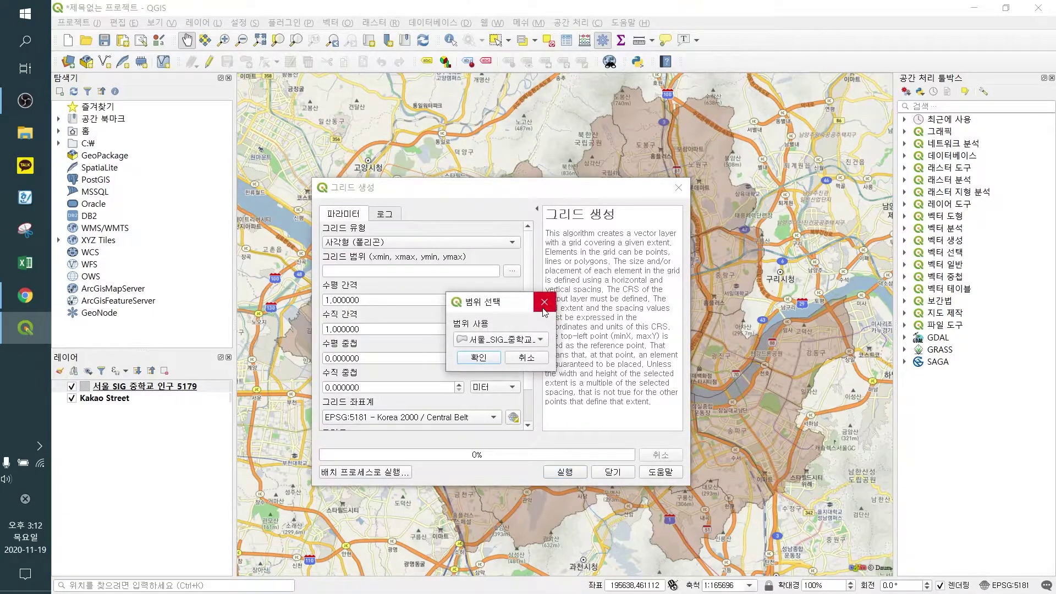
pyautogui.click(521, 346)
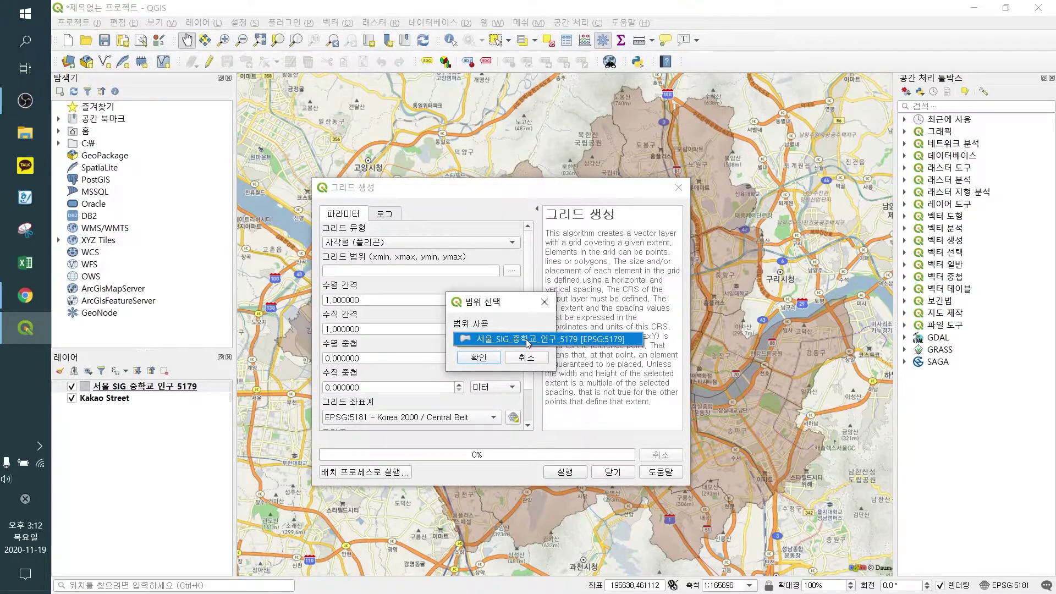
pyautogui.click(528, 341)
pyautogui.click(487, 358)
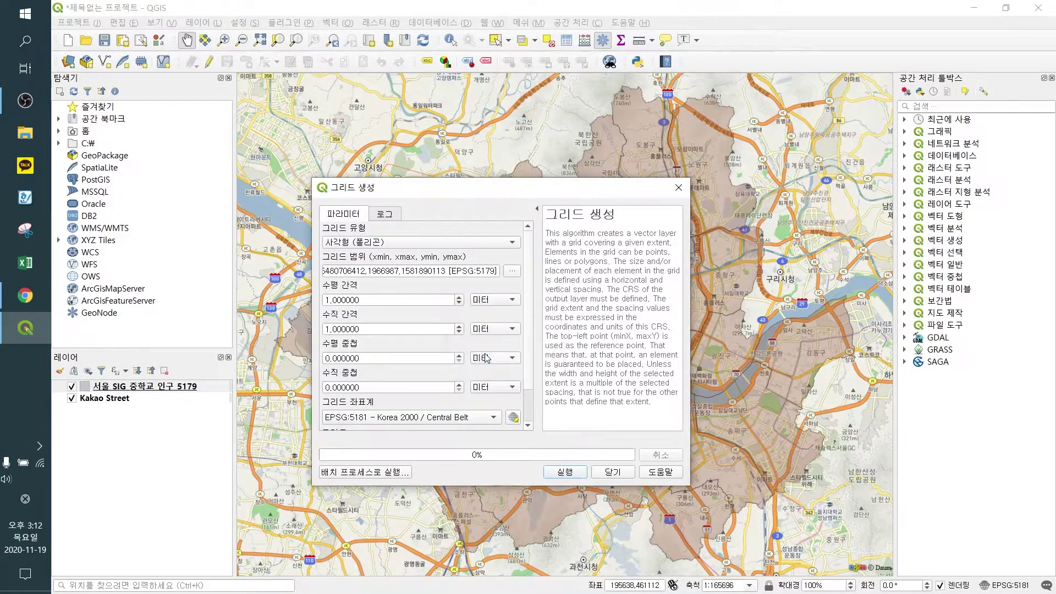
# Step: Set both the horizontal and vertical grid spacing to 500 meters
pyautogui.doubleClick(381, 302)
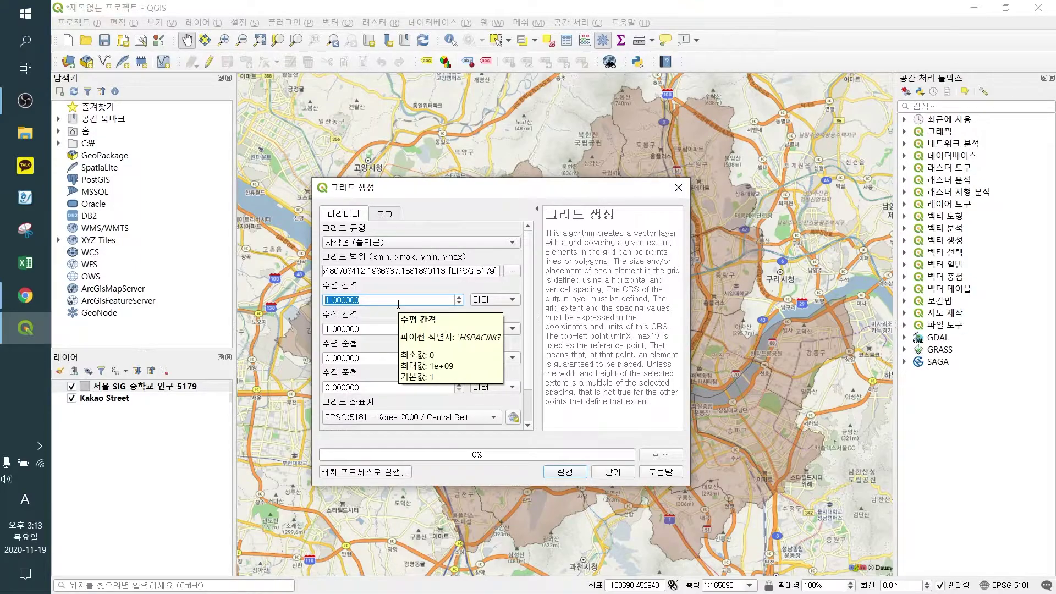
pyautogui.write('500')
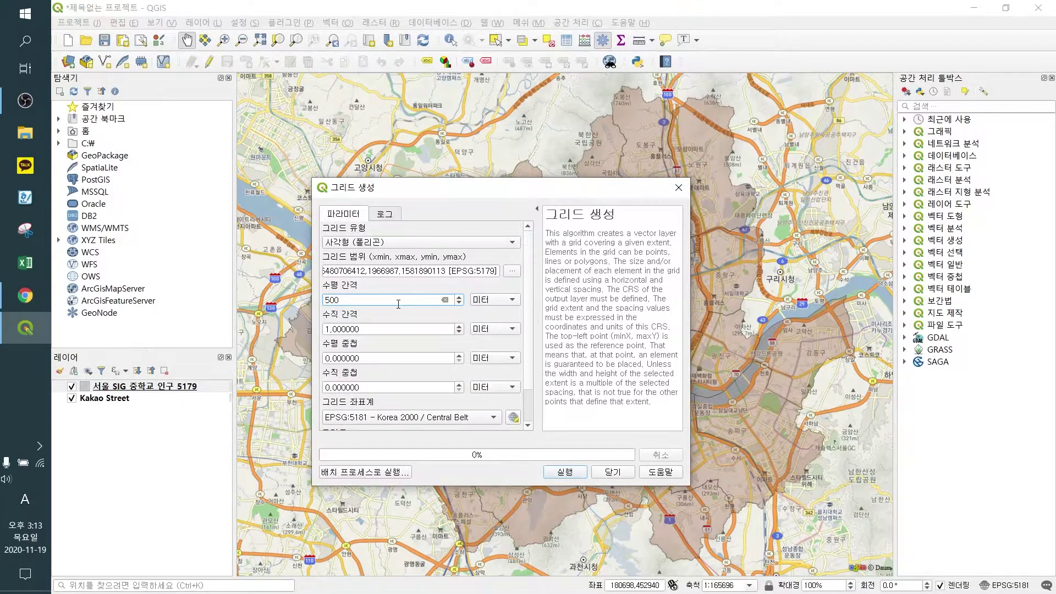
pyautogui.click(398, 329)
pyautogui.doubleClick(398, 329)
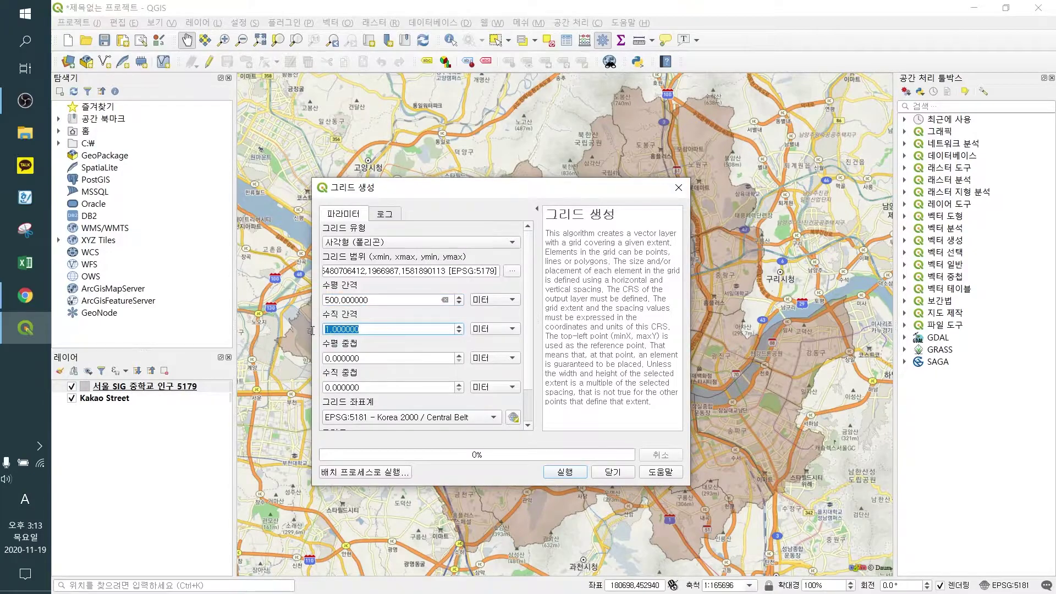
pyautogui.write('500')
pyautogui.scroll(-3, 530, 351)
pyautogui.scroll(3, 528, 365)
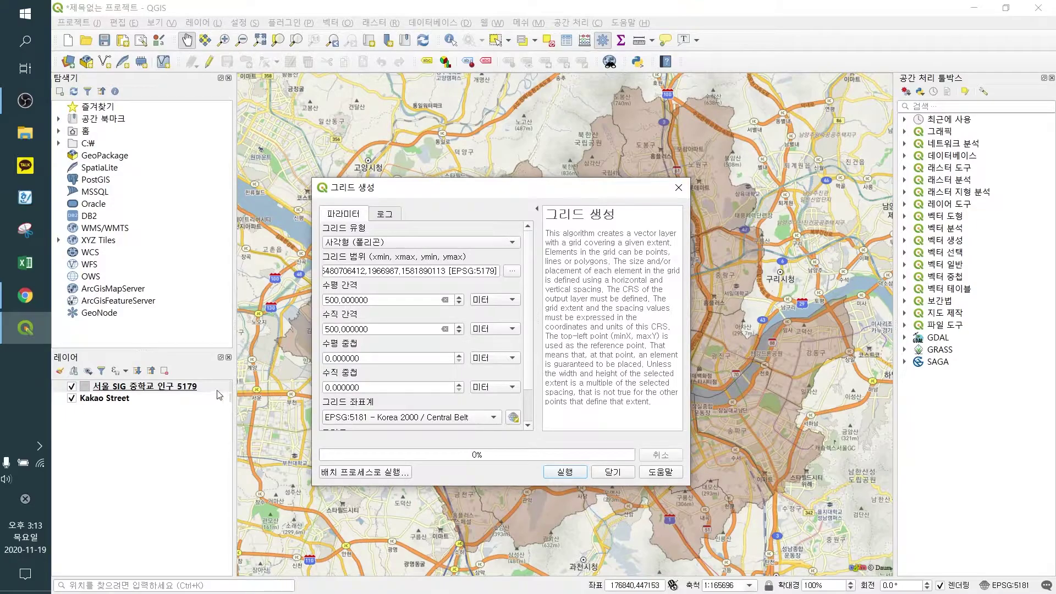
# Step: Set the grid CRS to EPSG:5179 - Korea 2000 / Unified CS and create the grid as a temporary layer
pyautogui.click(513, 417)
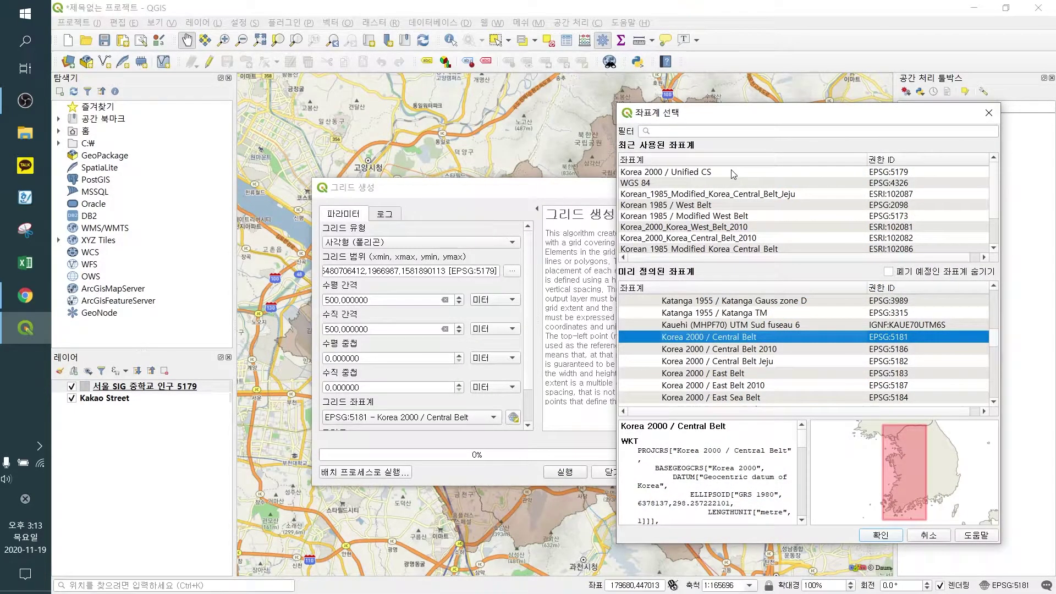
pyautogui.click(696, 172)
pyautogui.doubleClick(695, 175)
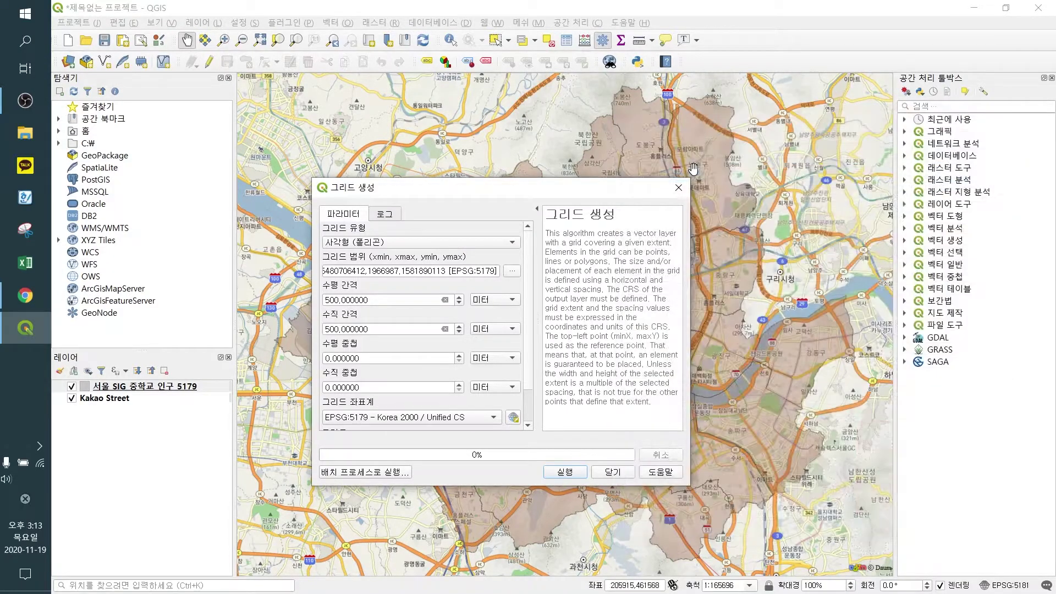
pyautogui.scroll(-2, 442, 395)
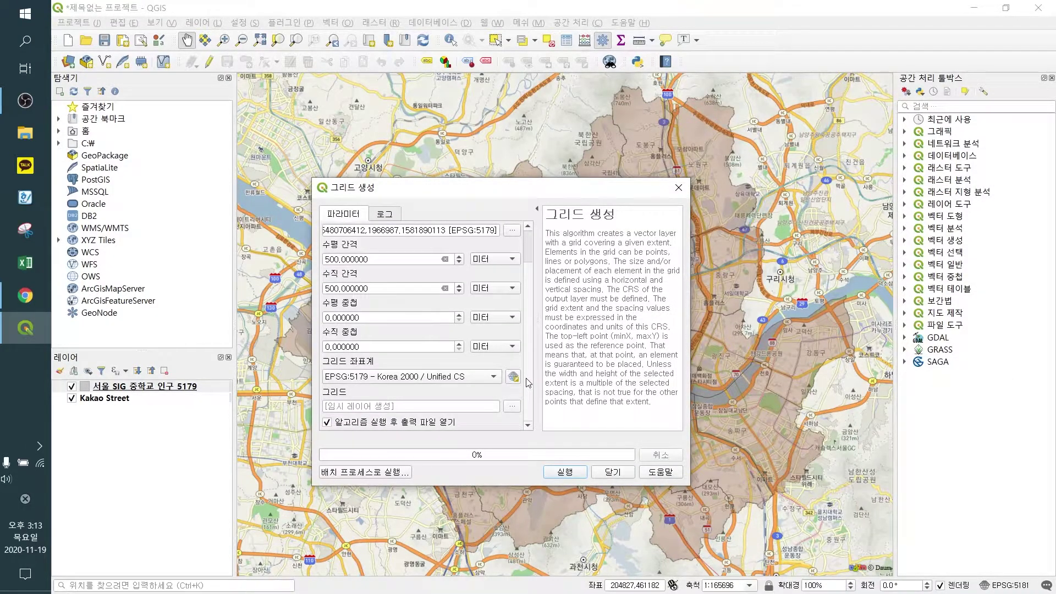
pyautogui.click(573, 472)
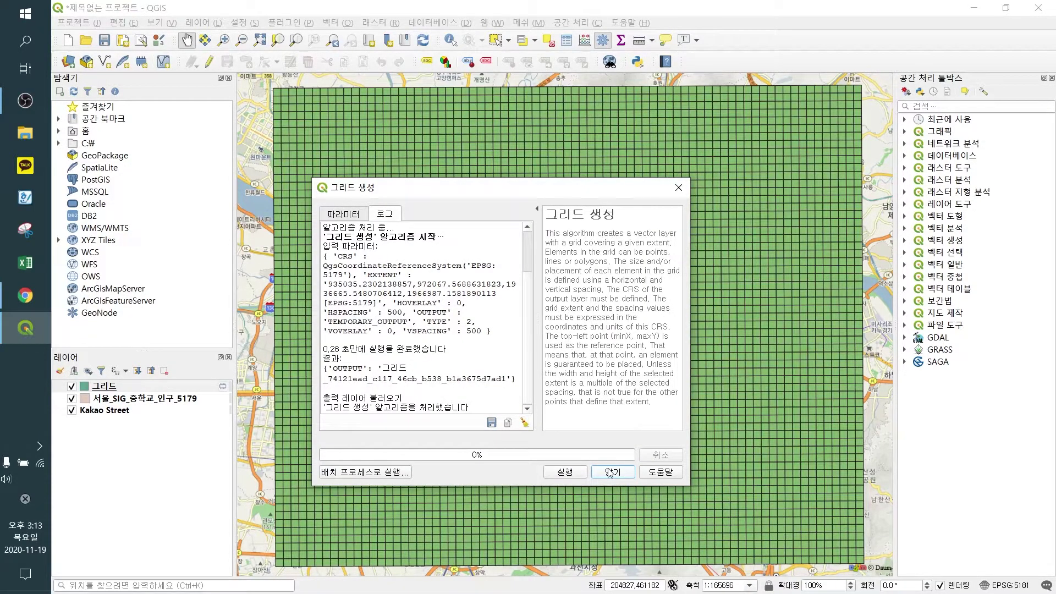
pyautogui.click(612, 472)
# Step: Move the 그리드 layer beneath 서울_SIG_중학교_인구_5179 and select its cells that intersect that district layer as a new selection
pyautogui.moveTo(105, 392); pyautogui.dragTo(101, 407)
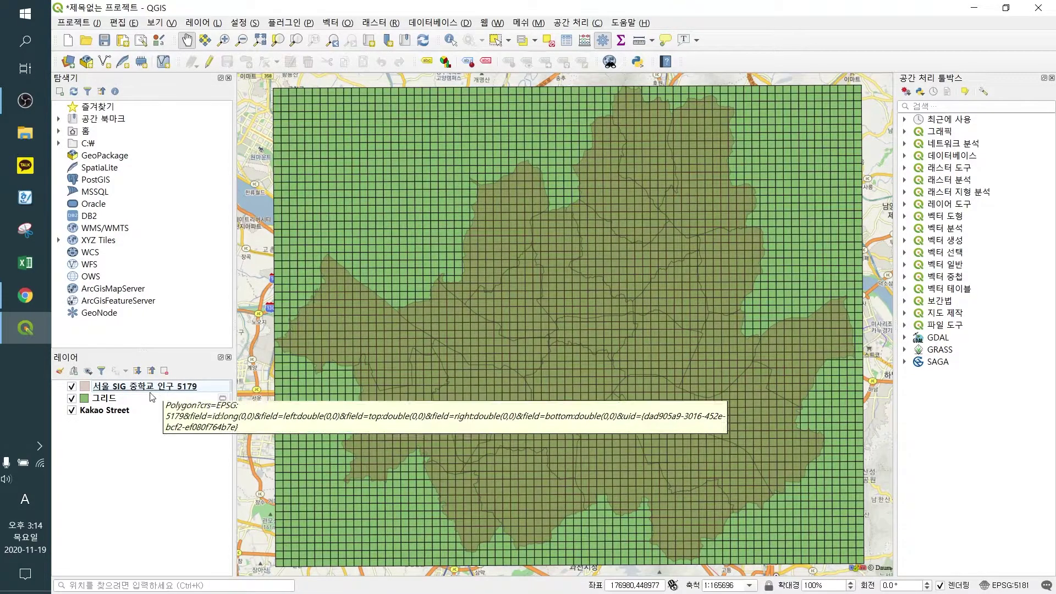
pyautogui.click(114, 398)
pyautogui.click(338, 23)
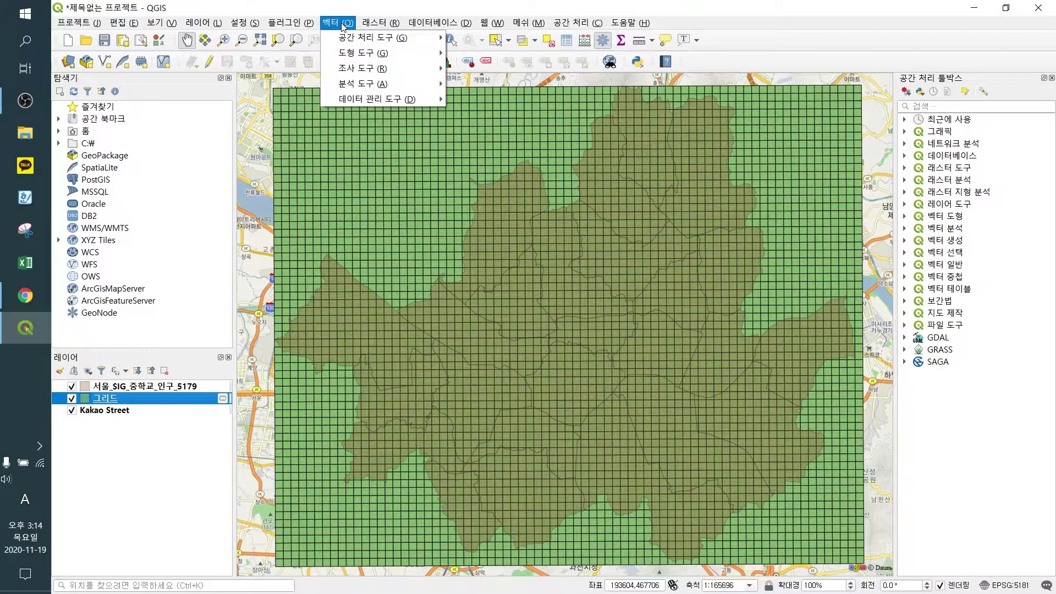
pyautogui.moveTo(339, 55)
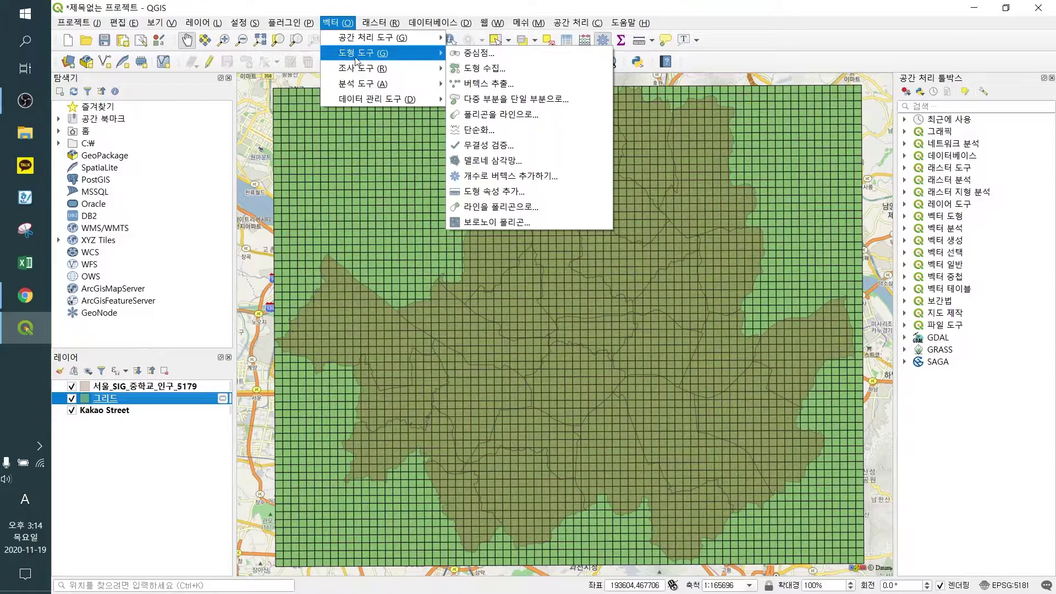
pyautogui.moveTo(373, 70)
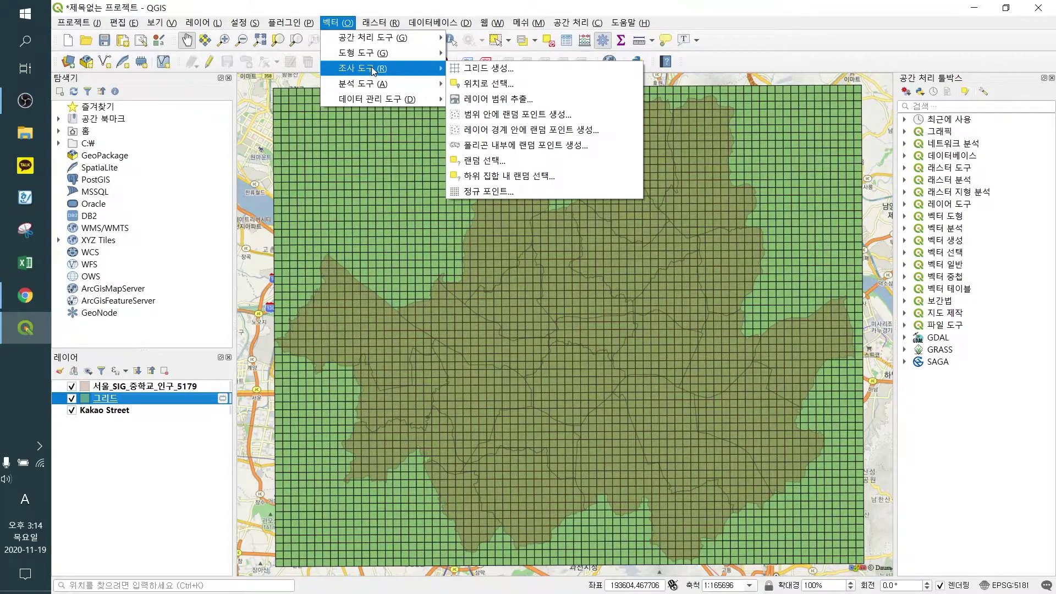
pyautogui.click(477, 82)
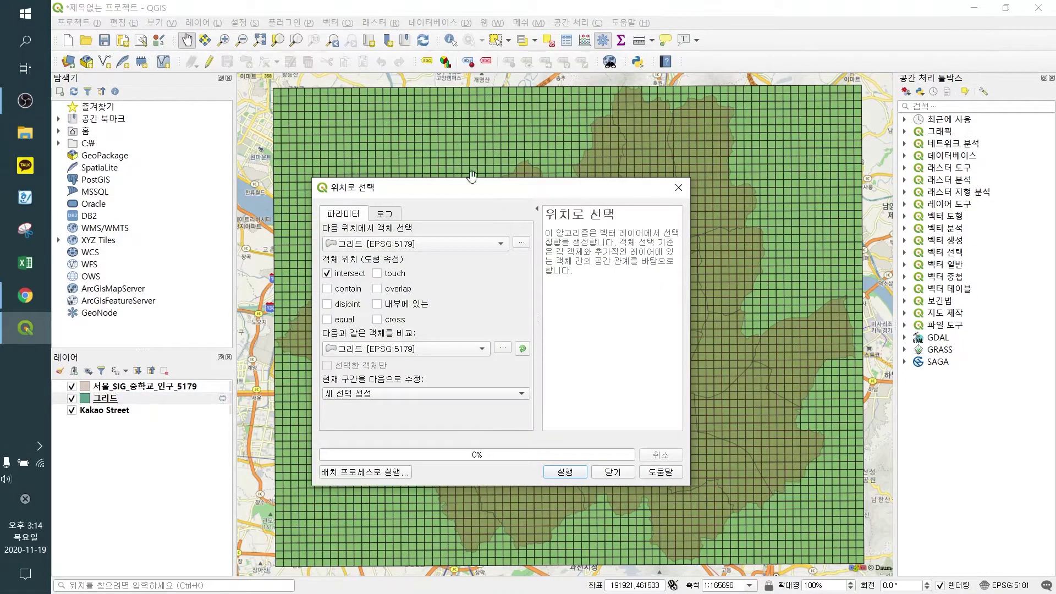
pyautogui.moveTo(466, 178); pyautogui.dragTo(765, 114)
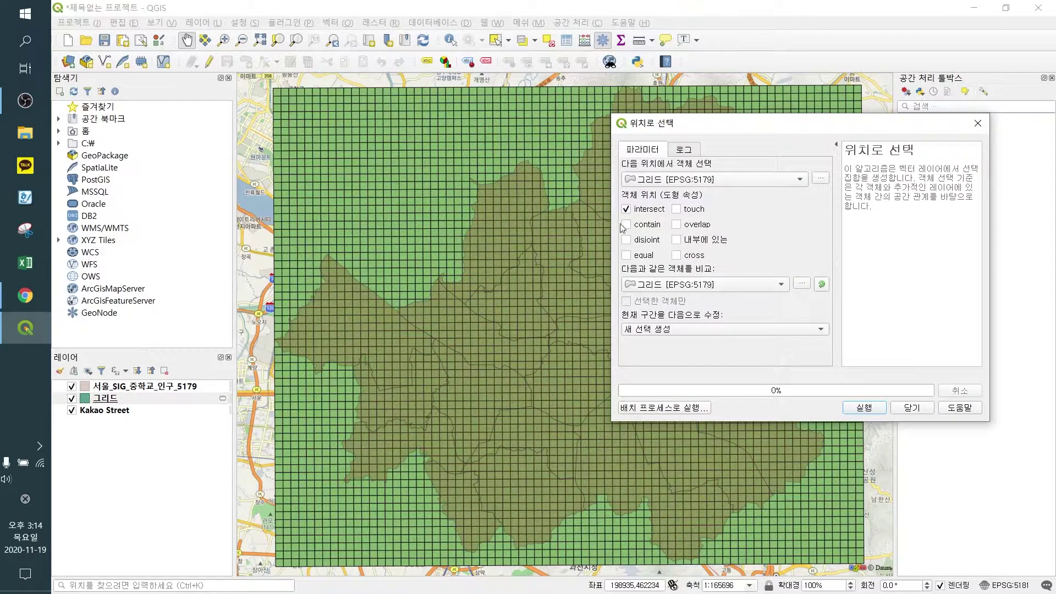
pyautogui.click(668, 284)
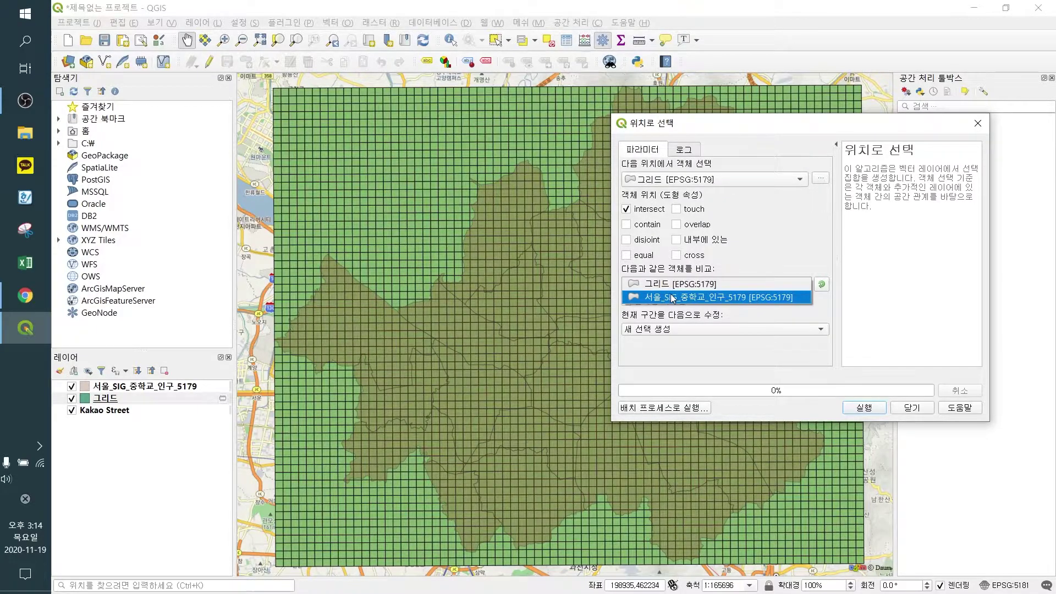
pyautogui.click(680, 300)
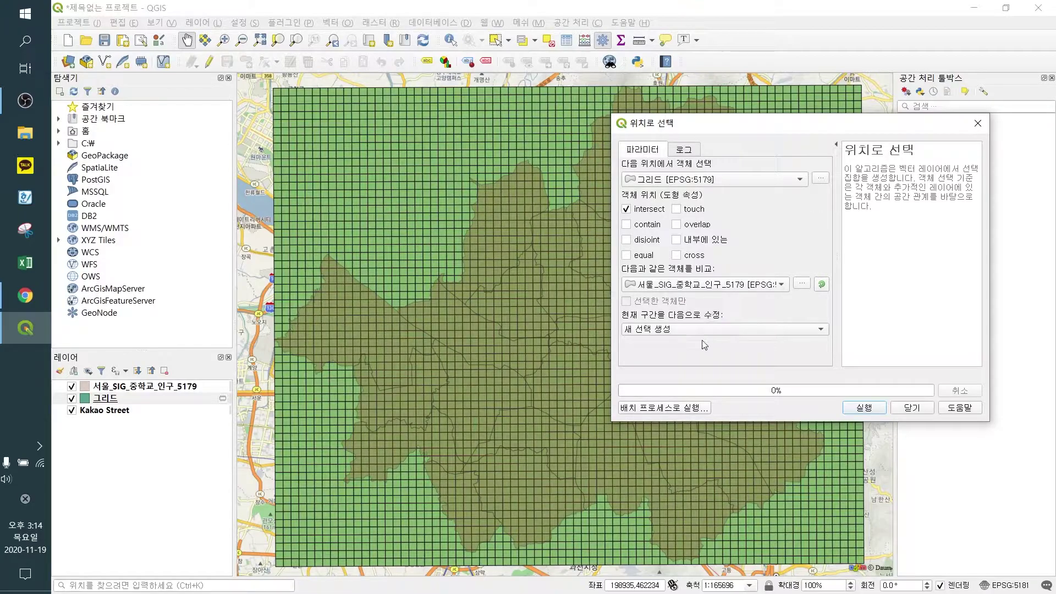
pyautogui.click(875, 410)
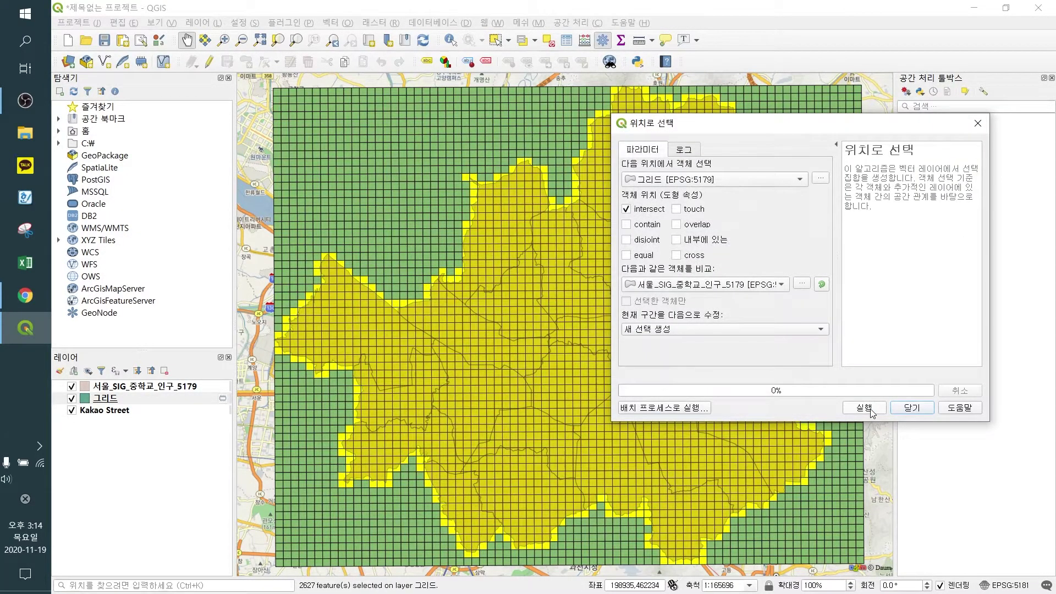
pyautogui.click(978, 123)
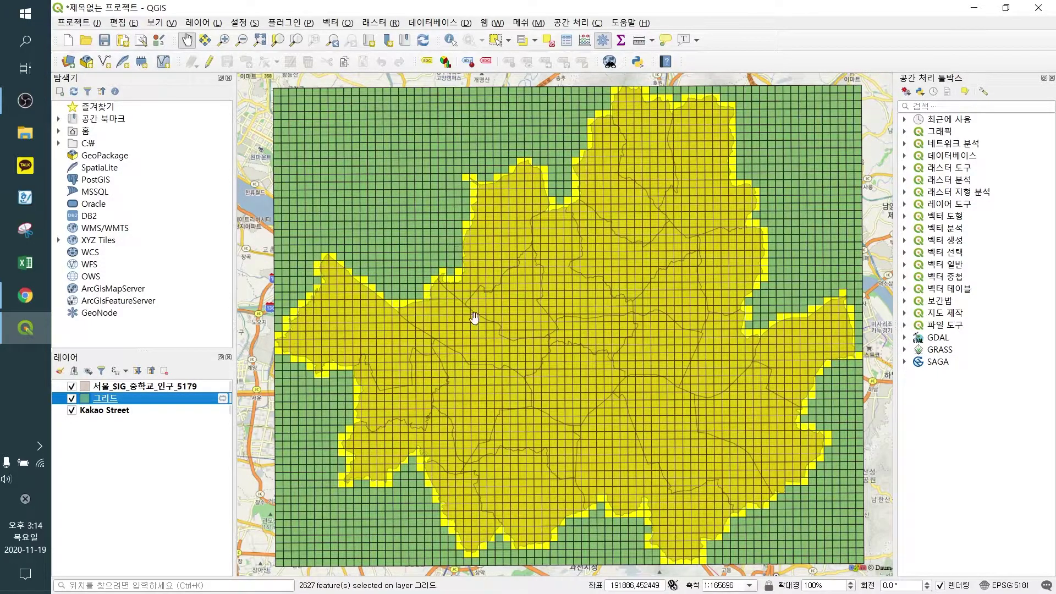
pyautogui.rightClick(103, 403)
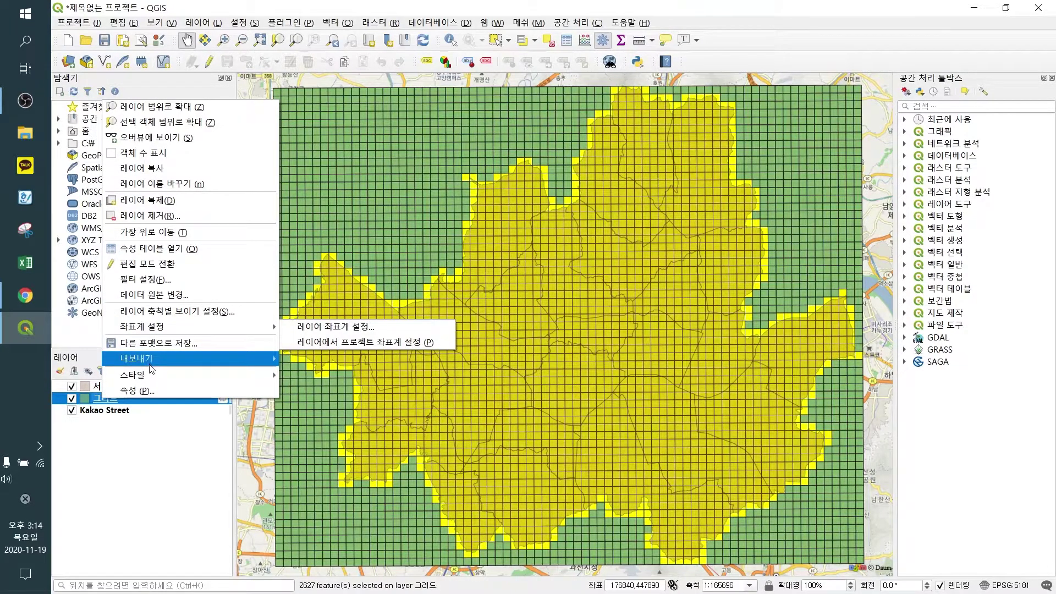
pyautogui.moveTo(153, 363)
pyautogui.click(149, 431)
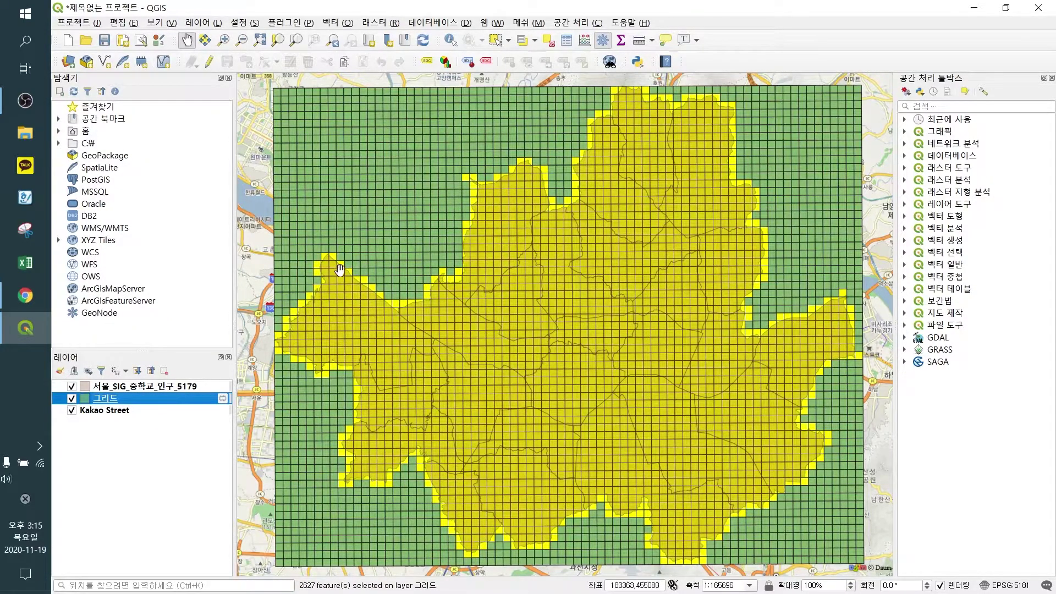
pyautogui.rightClick(133, 395)
pyautogui.moveTo(203, 358)
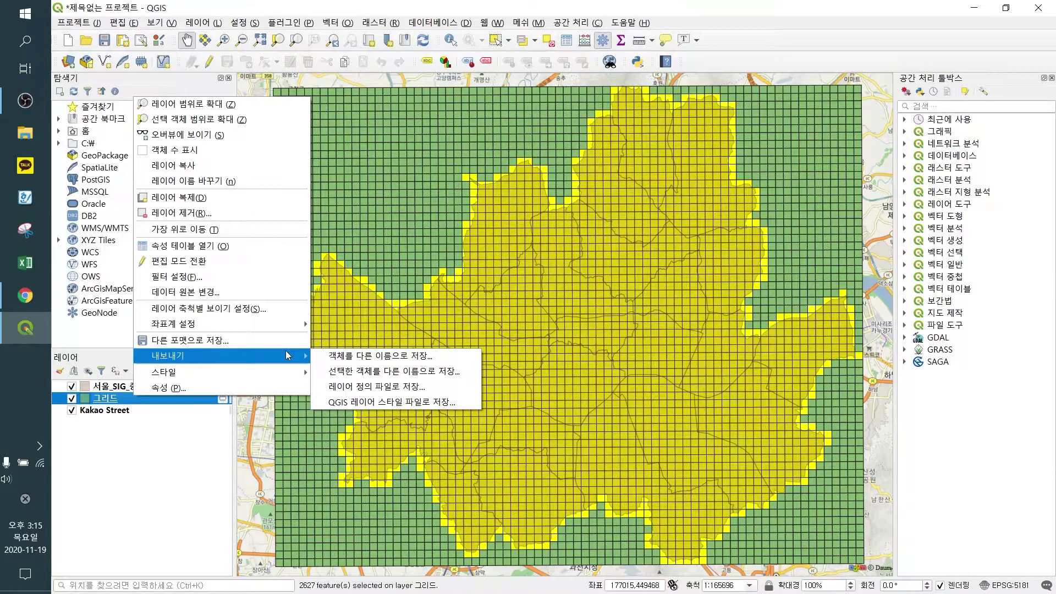
pyautogui.click(353, 371)
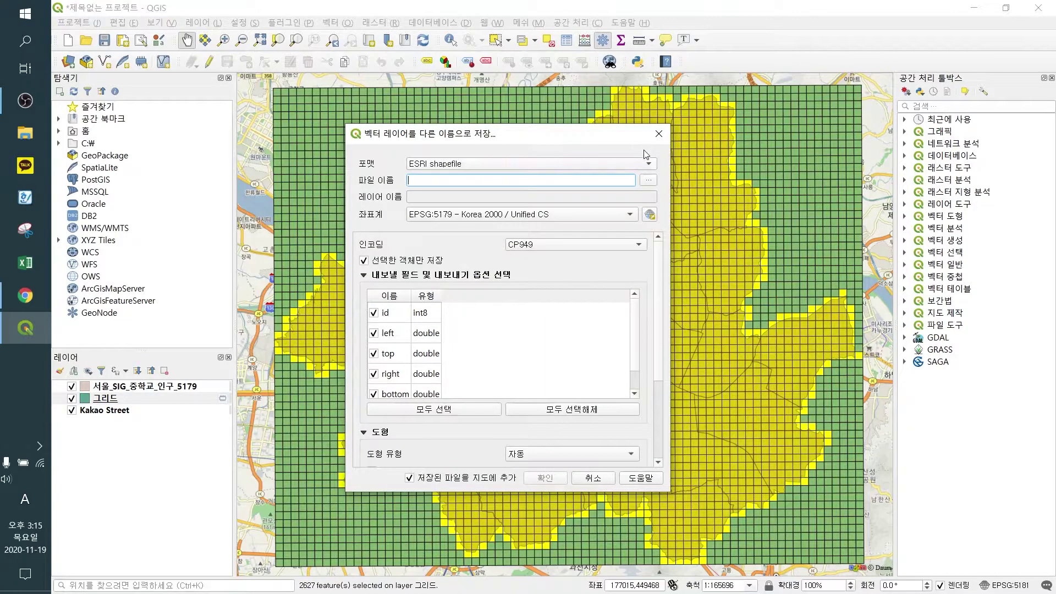
# Step: Start exporting the 그리드 layer's features to an ESRI shapefile with saving limited to the selected features
pyautogui.rightClick(133, 399)
pyautogui.moveTo(161, 363)
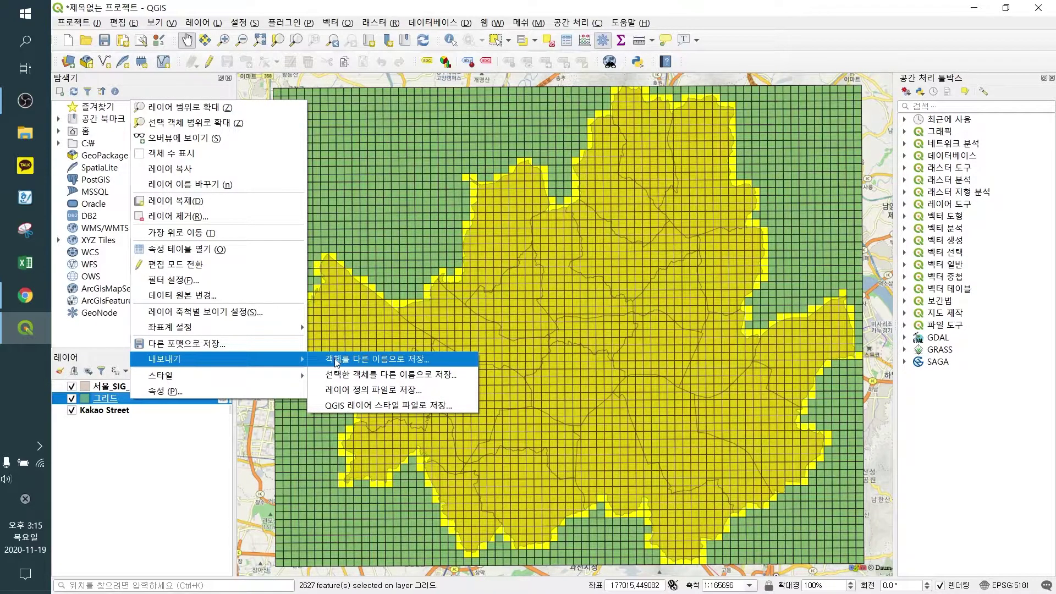
pyautogui.click(352, 360)
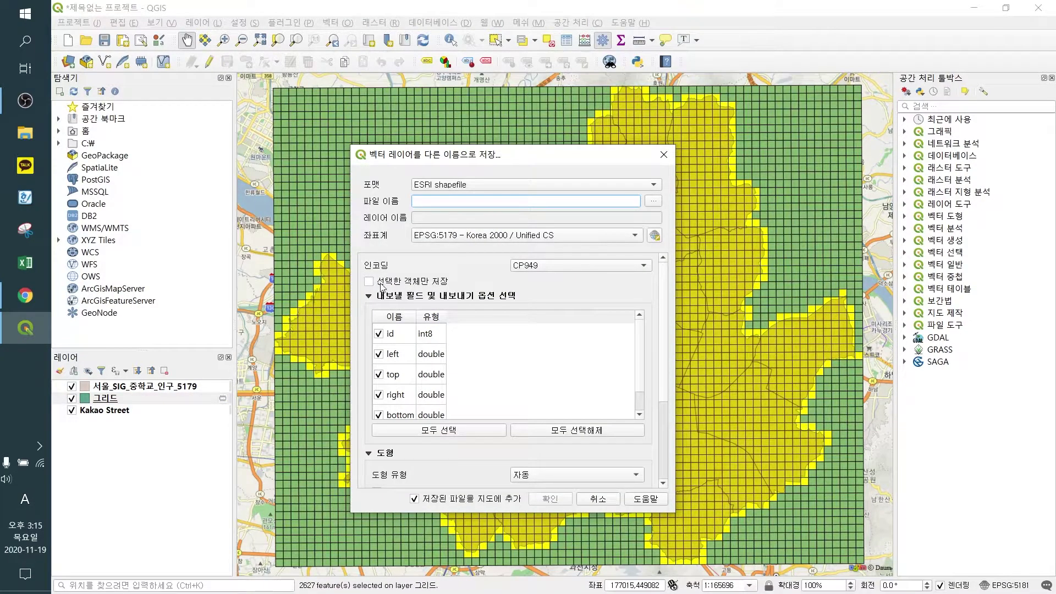
pyautogui.click(369, 281)
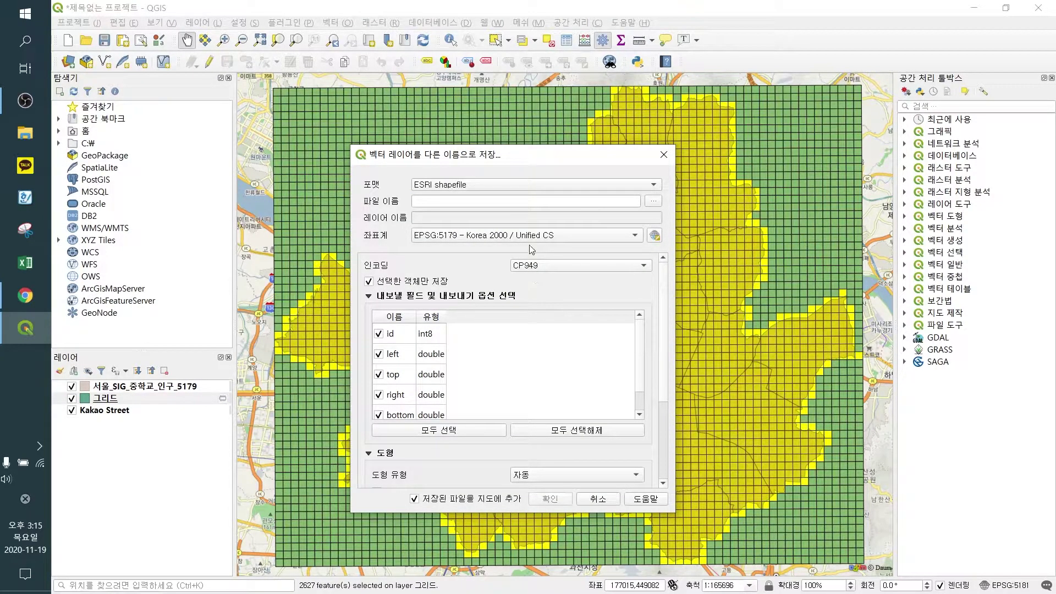
pyautogui.moveTo(569, 163); pyautogui.dragTo(665, 153)
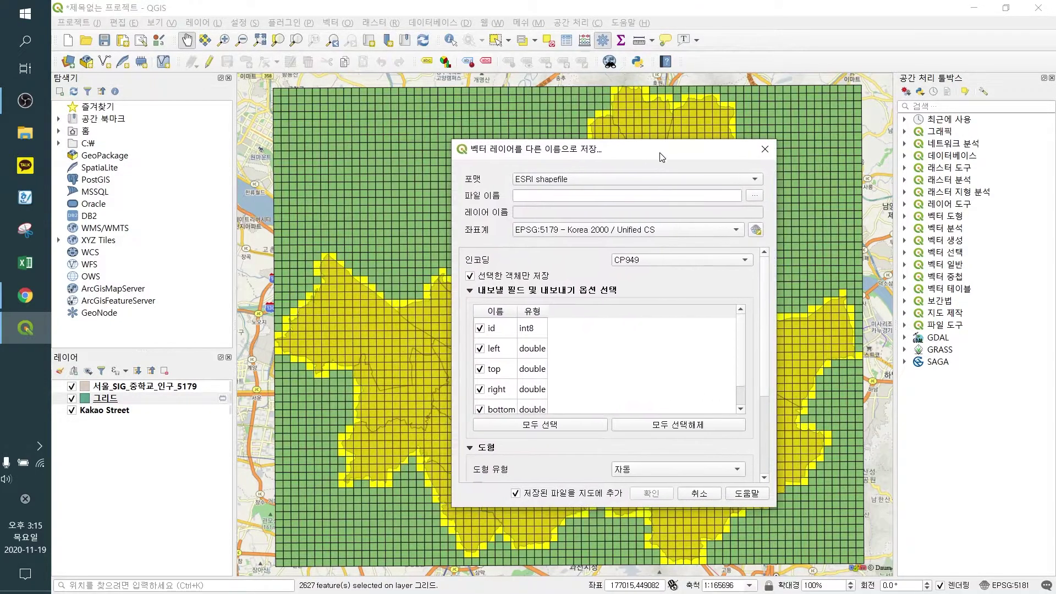
# Step: Name the output shapefile 서울_그리드_500M_5179 in the 결과물 folder and export it with all fields kept
pyautogui.click(753, 196)
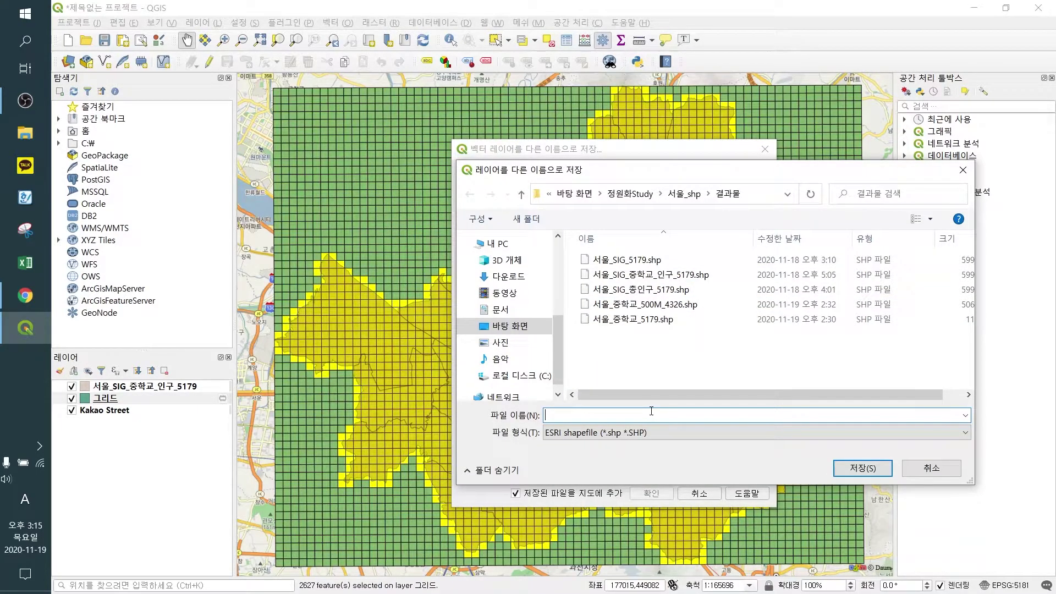
pyautogui.press('Hangul')
pyautogui.write('서울_그리드_500M_5179')
pyautogui.click(857, 467)
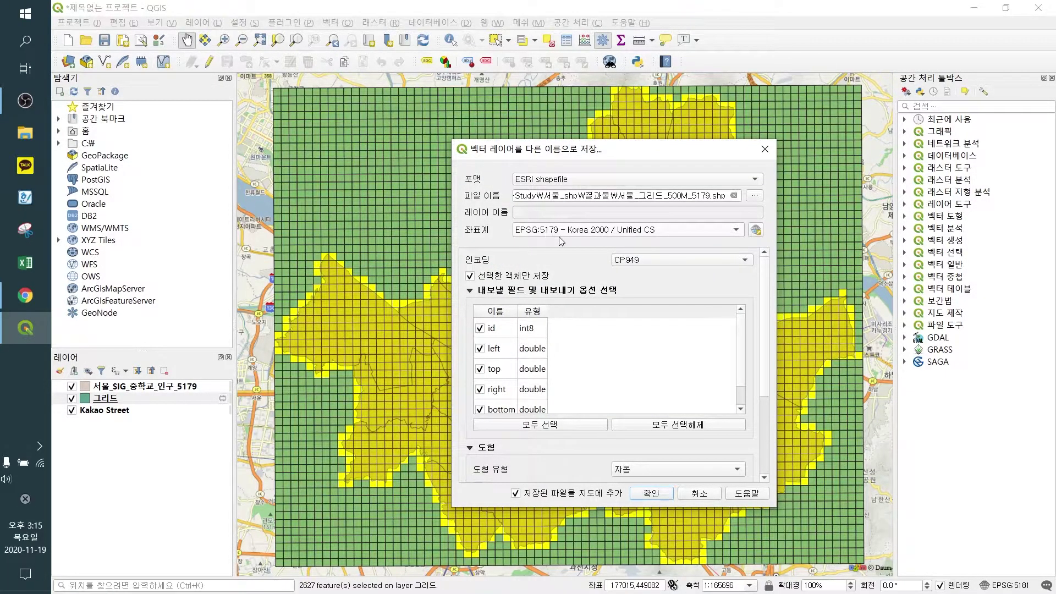
pyautogui.scroll(-1, 603, 324)
pyautogui.scroll(1, 599, 325)
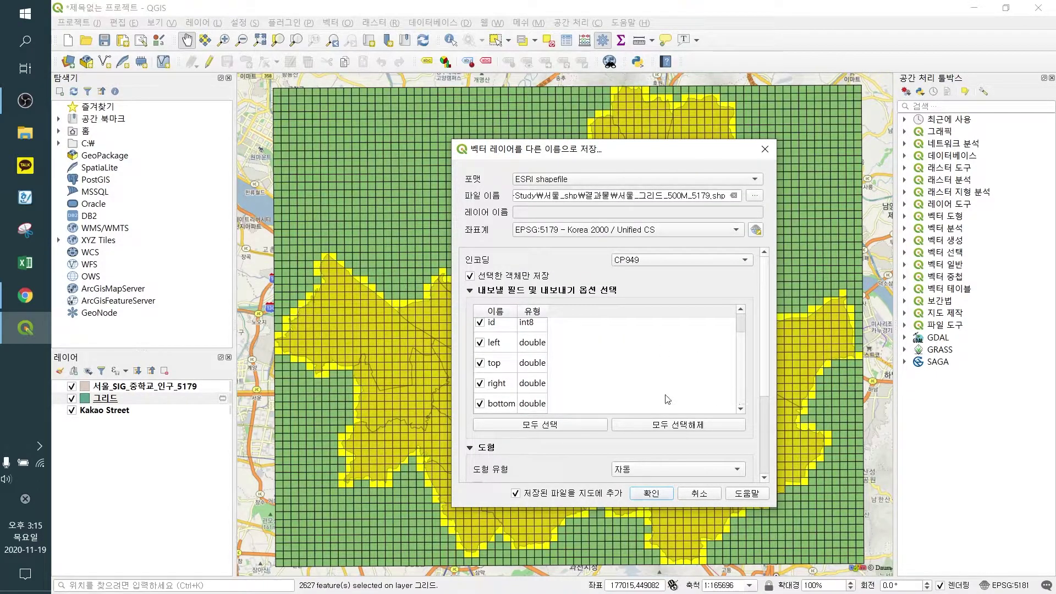
pyautogui.scroll(1, 737, 369)
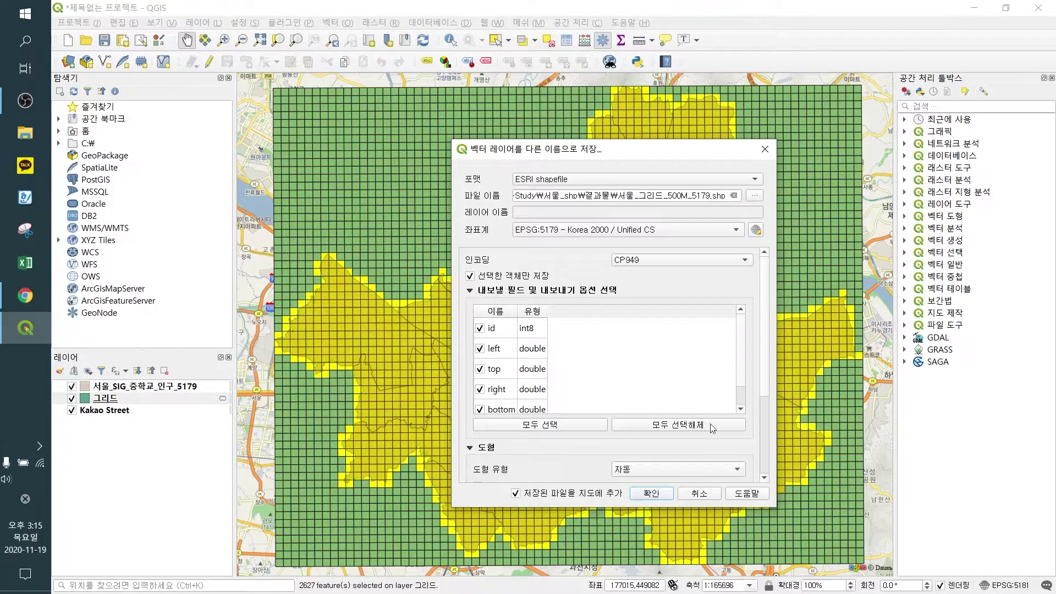
pyautogui.scroll(-1, 689, 447)
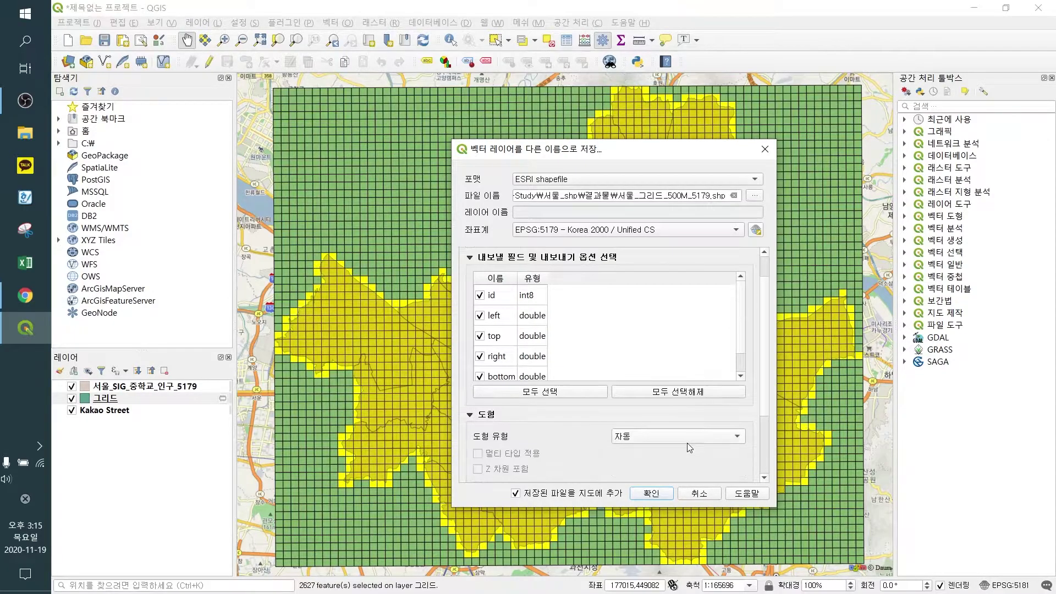
pyautogui.click(649, 493)
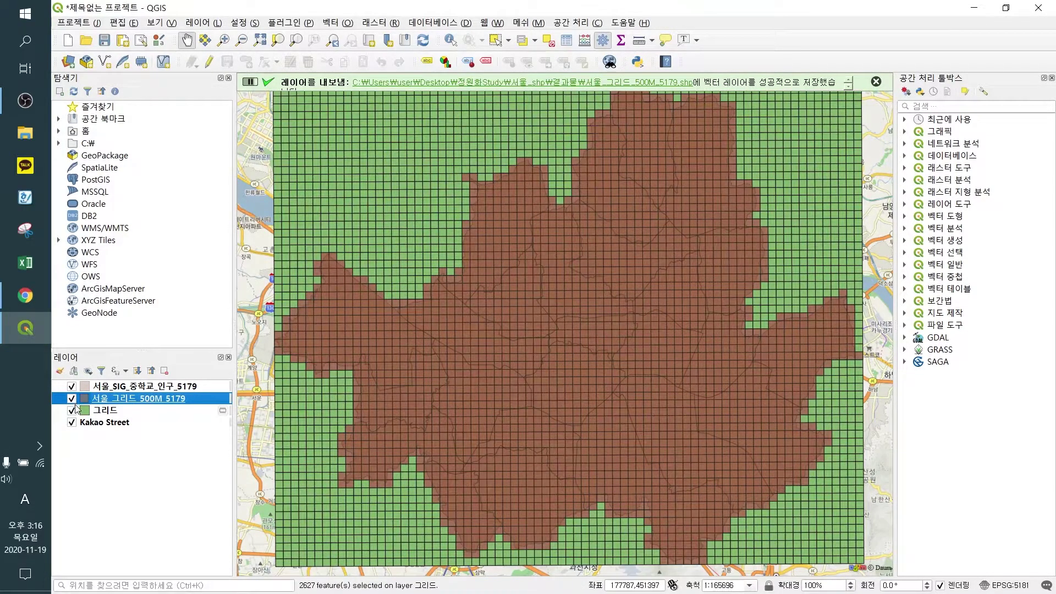
# Step: Hide the 그리드 and 서울_SIG_중학교_인구_5179 layers and set the symbol opacity of 서울_그리드_500M_5179 to 30%
pyautogui.click(71, 410)
pyautogui.click(72, 386)
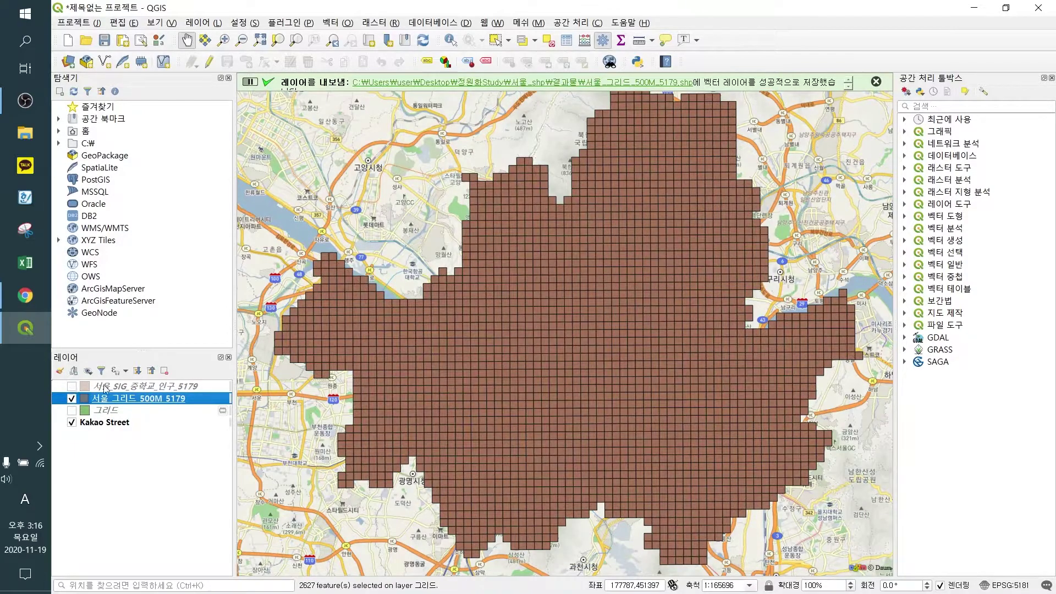
pyautogui.rightClick(138, 399)
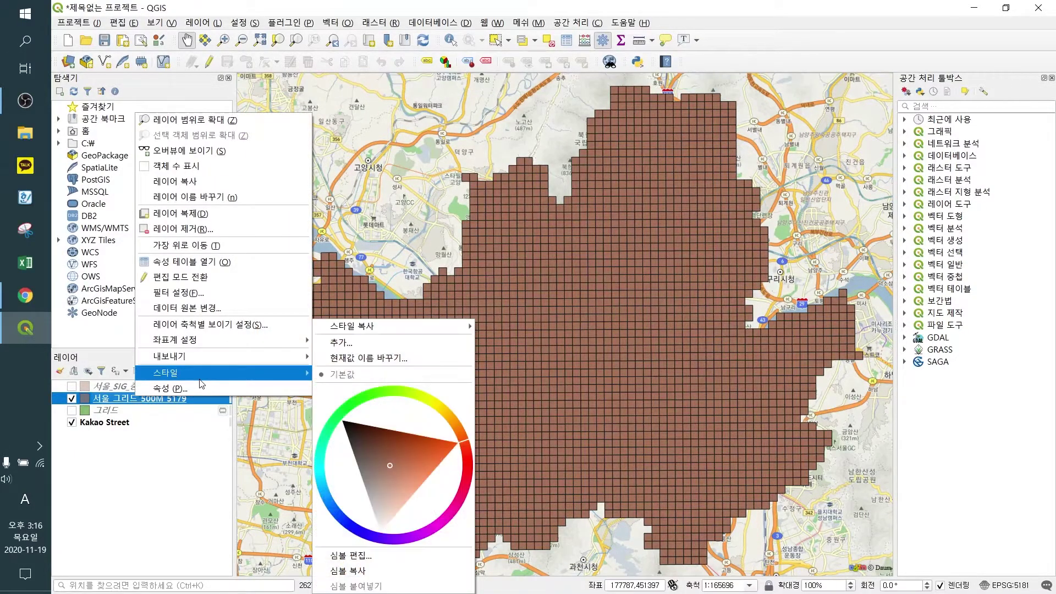
pyautogui.click(183, 392)
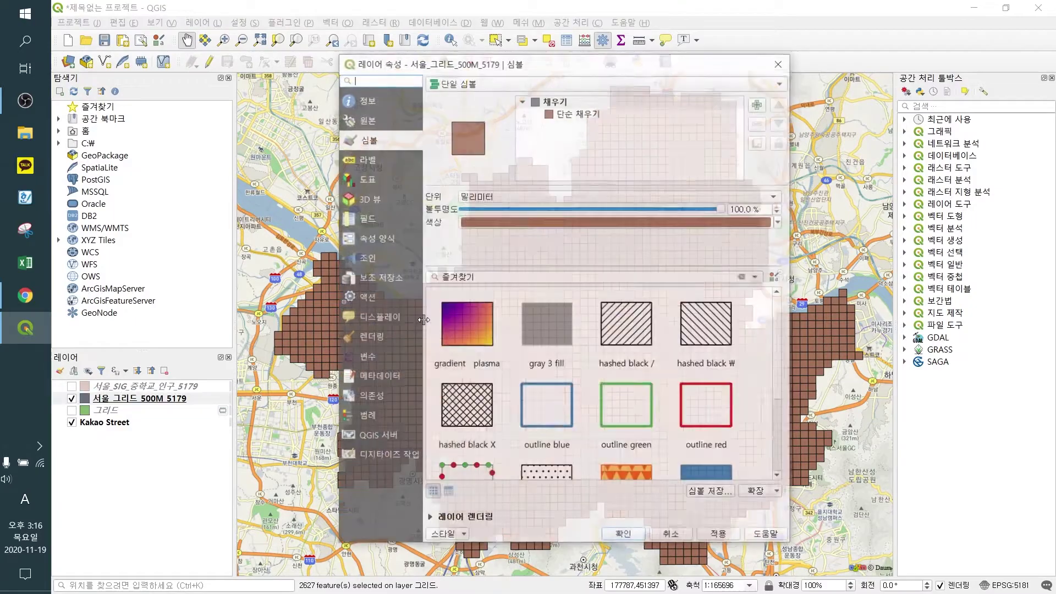
pyautogui.doubleClick(745, 208)
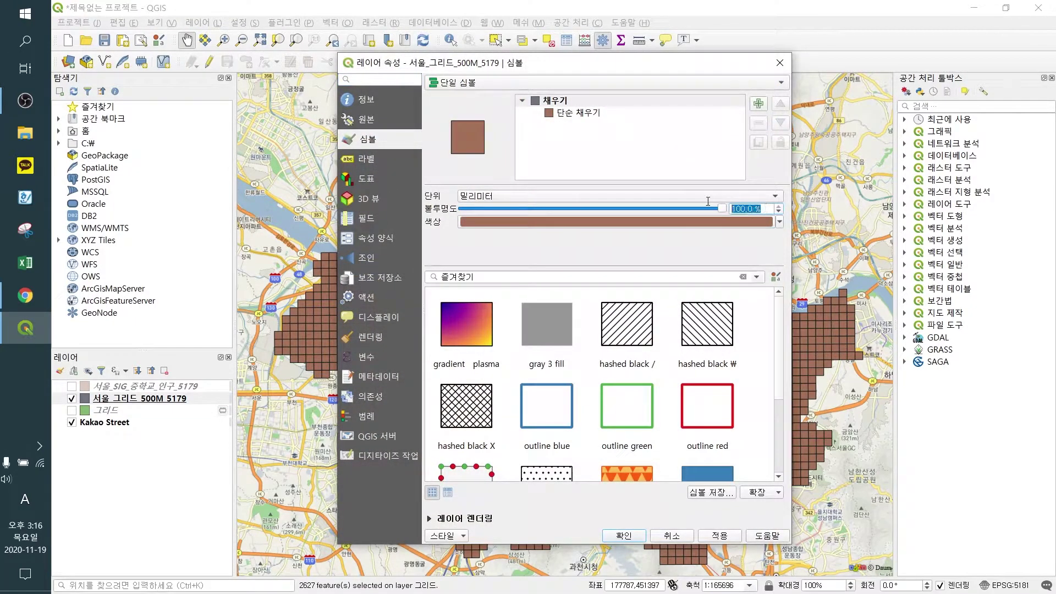
pyautogui.write('30')
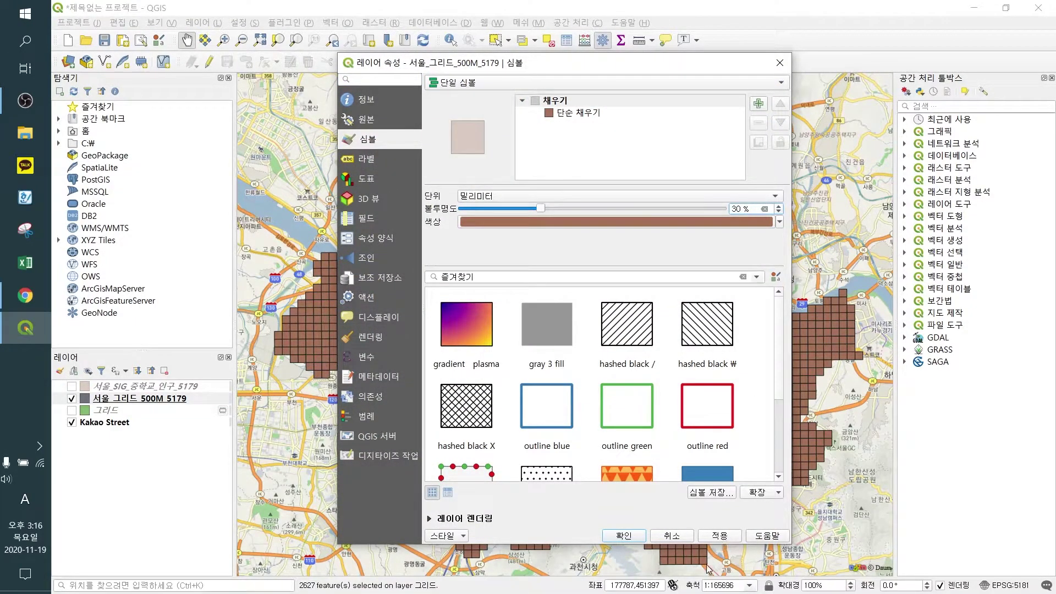
pyautogui.click(718, 536)
pyautogui.click(637, 541)
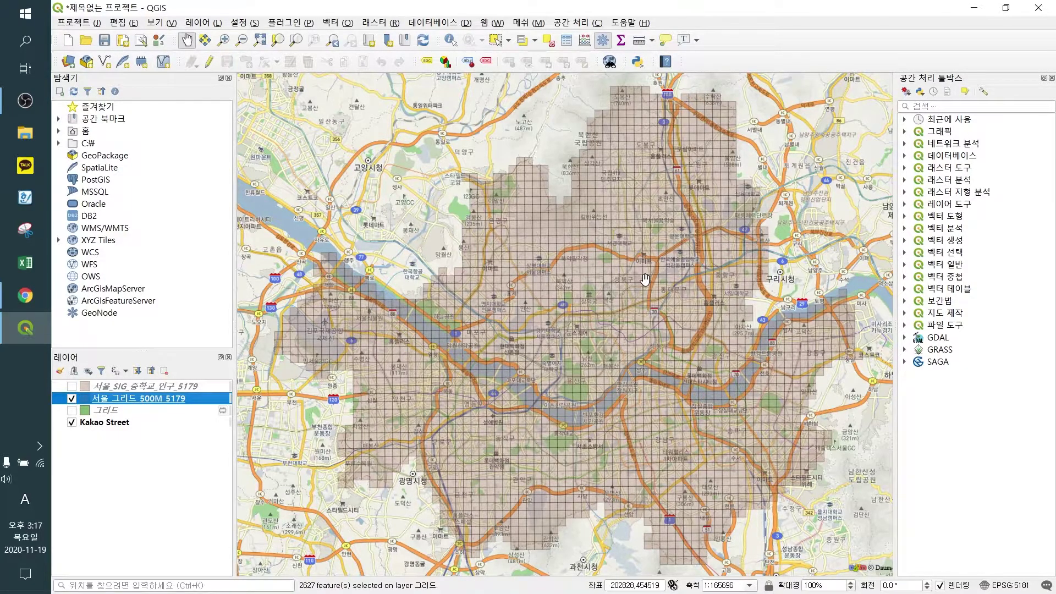
# Step: Compare the district boundaries with the exported 500 m grid by switching each layer's visibility, leaving only the grid over the base map
pyautogui.click(72, 386)
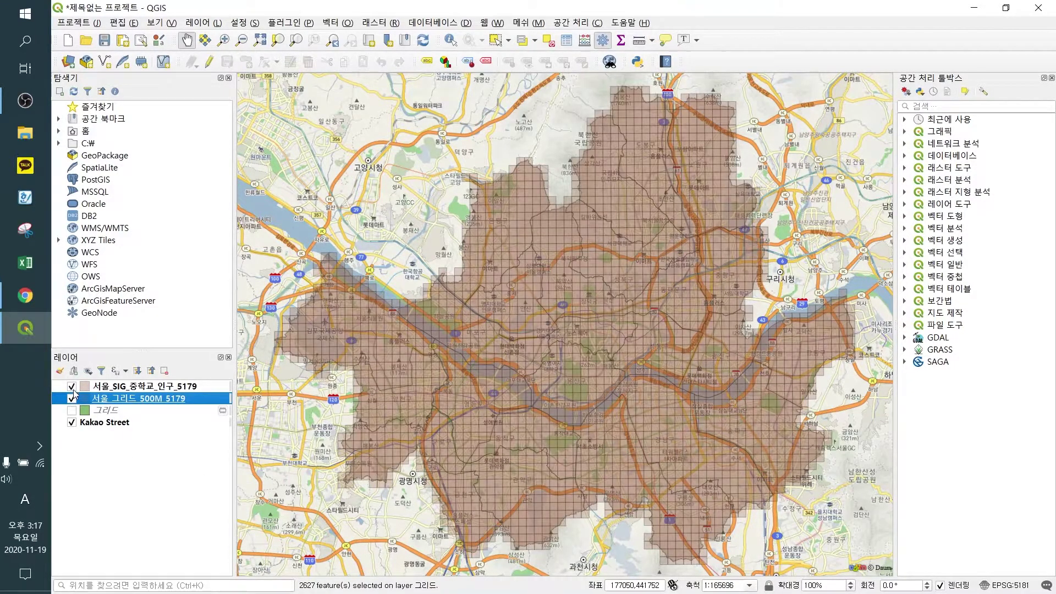
pyautogui.click(72, 398)
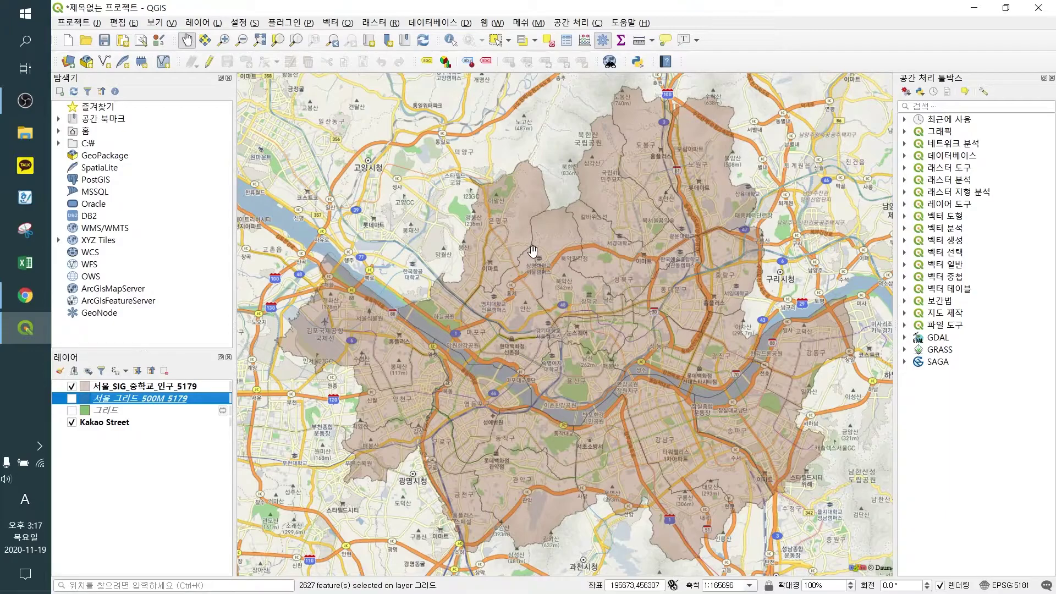
pyautogui.click(72, 387)
pyautogui.click(71, 387)
pyautogui.click(71, 386)
pyautogui.click(72, 399)
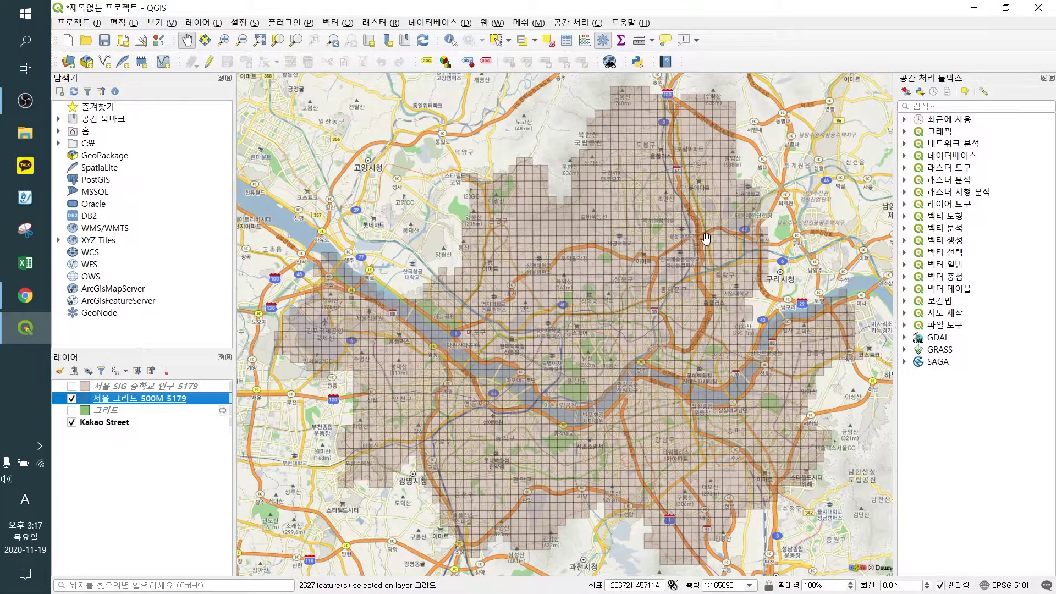